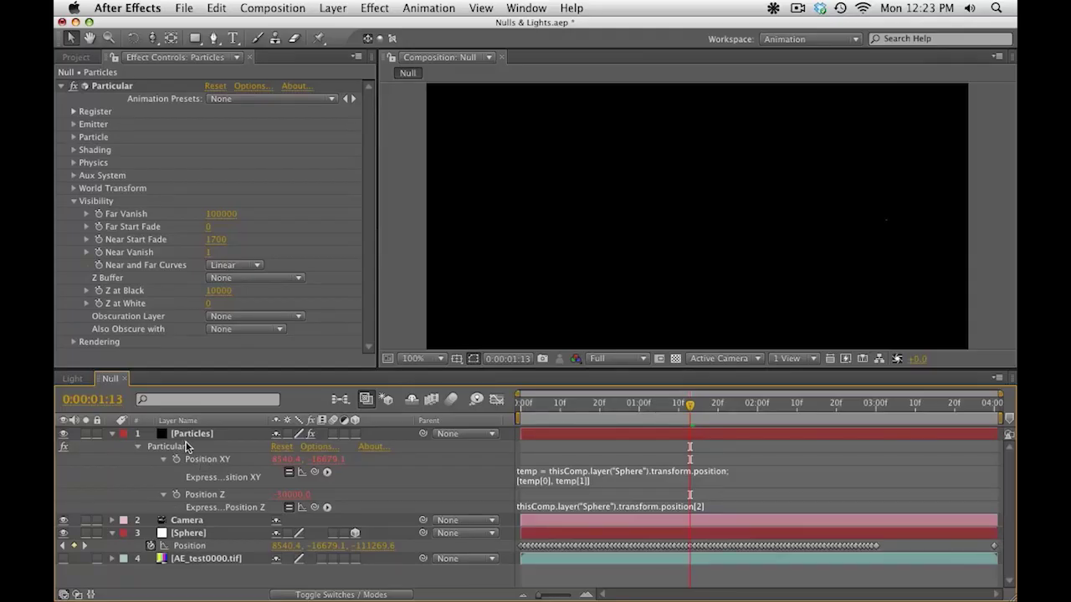
Select the Particles layer, then select the blog post's title in the web browser.
{"action": "left_click", "coordinate": [189, 438]}
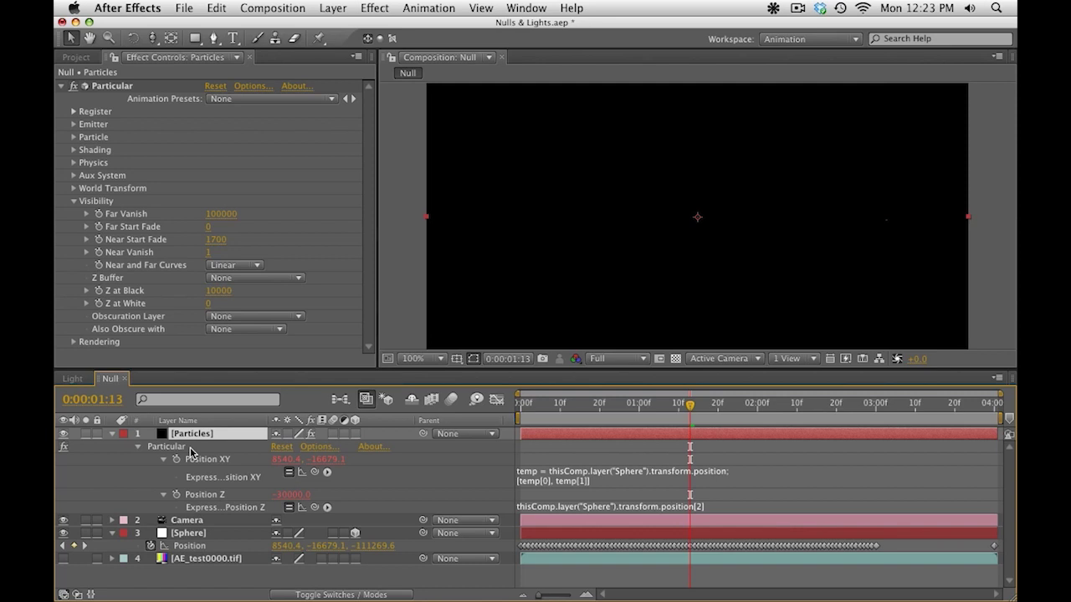
{"action": "key", "text": "super+Tab"}
{"action": "key", "text": "super+Tab"}
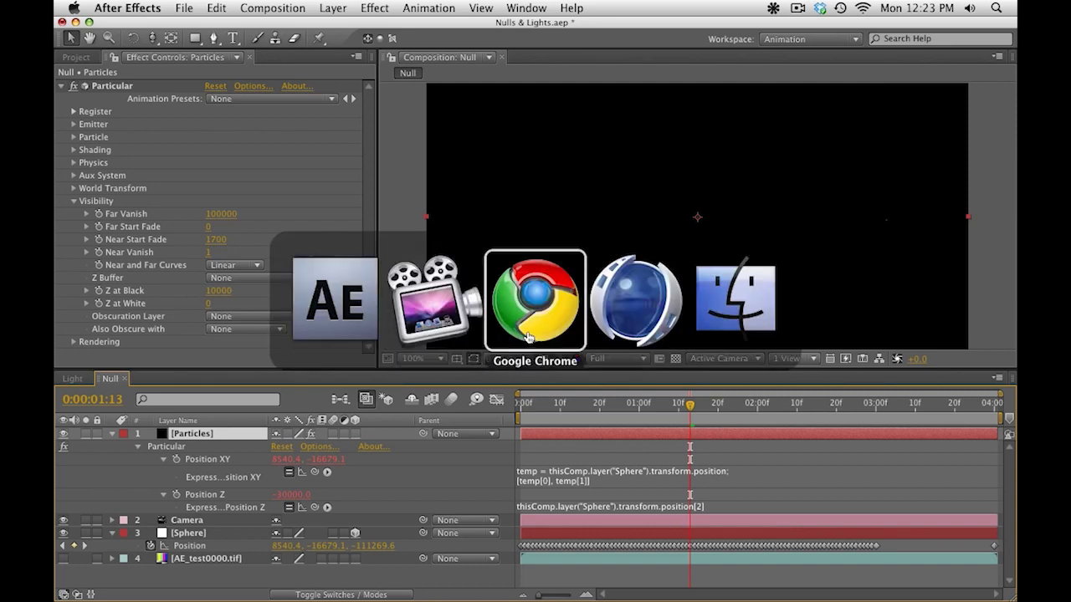
{"action": "triple_click", "coordinate": [167, 117]}
{"action": "left_click", "coordinate": [167, 115]}
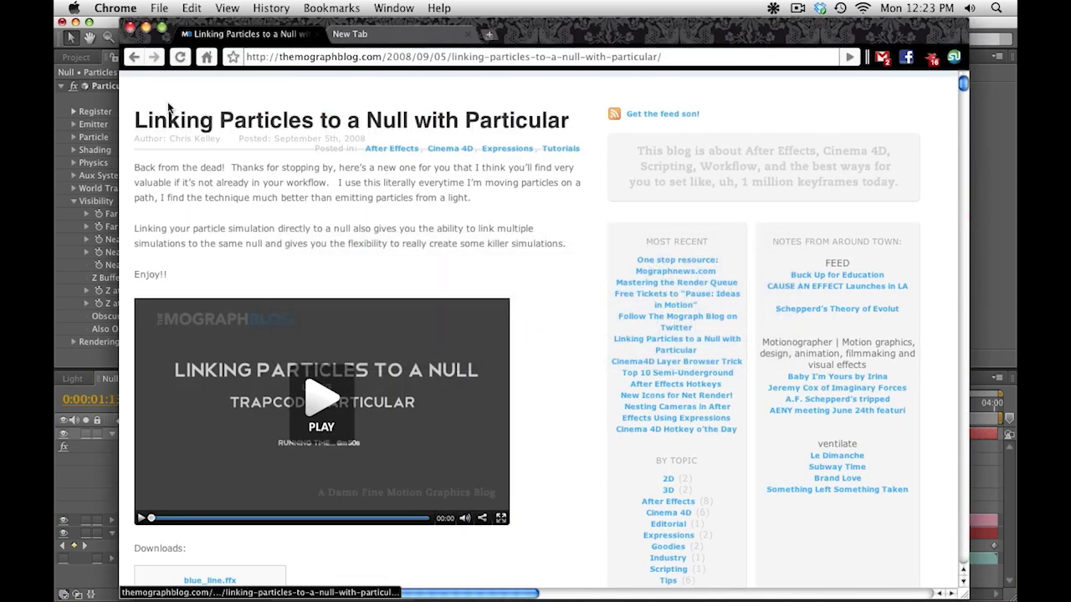
{"action": "triple_click", "coordinate": [495, 121]}
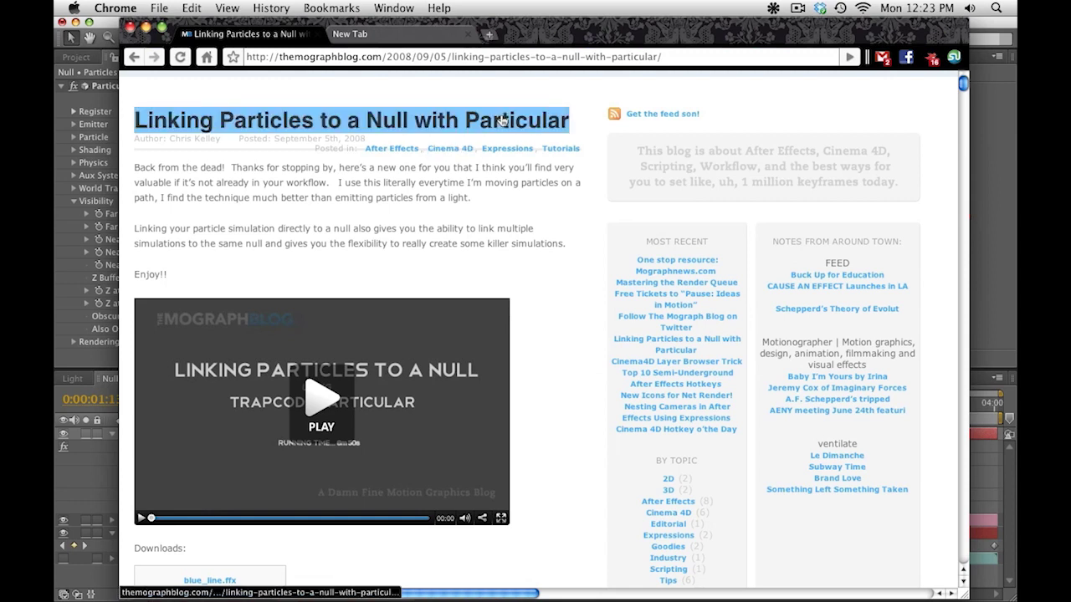
{"action": "left_click", "coordinate": [241, 92]}
{"action": "triple_click", "coordinate": [175, 118]}
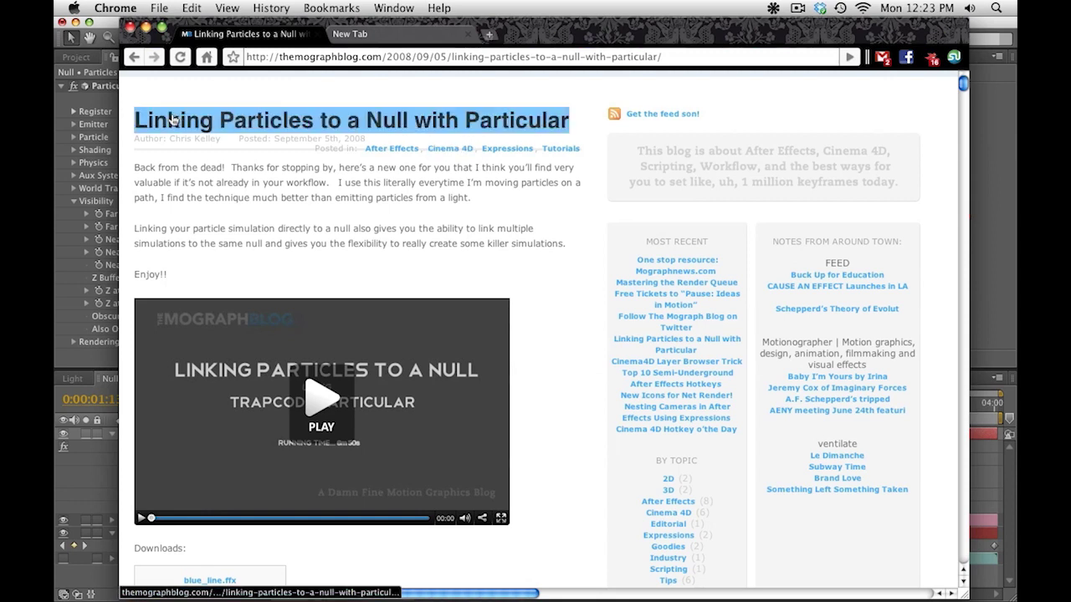
{"action": "triple_click", "coordinate": [226, 122]}
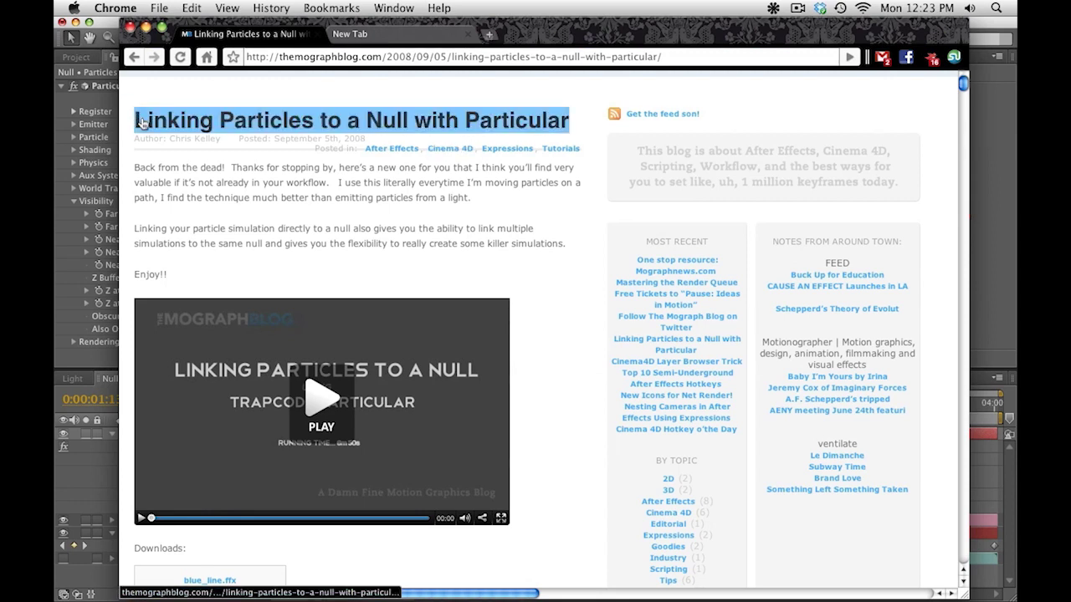
{"action": "left_click", "coordinate": [406, 136]}
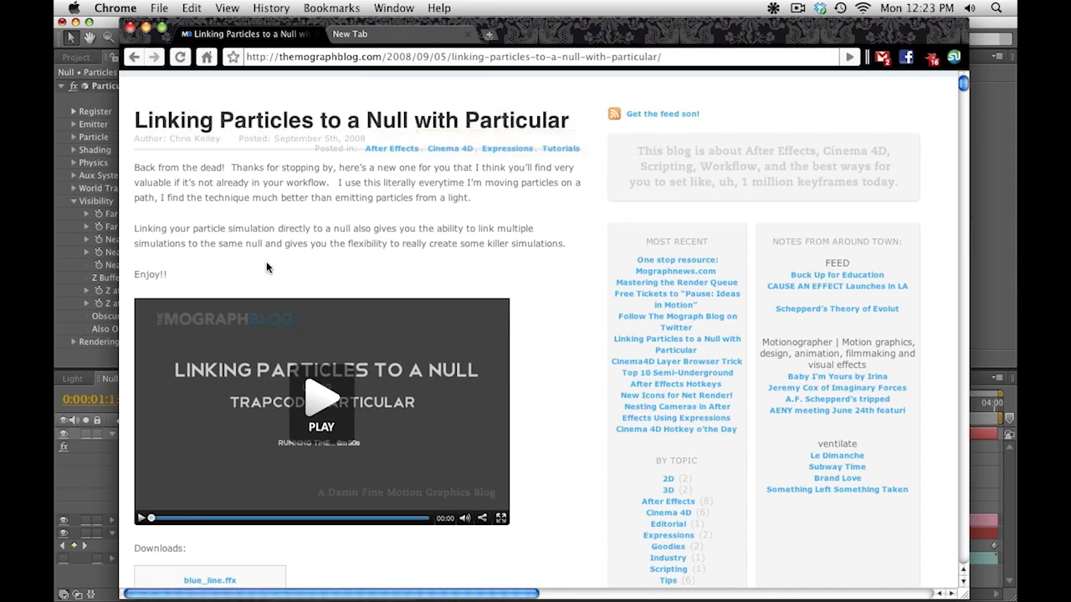
Back in After Effects, scrub the Null comp and park it at 0:00:03:01.
{"action": "key", "text": "super+Tab"}
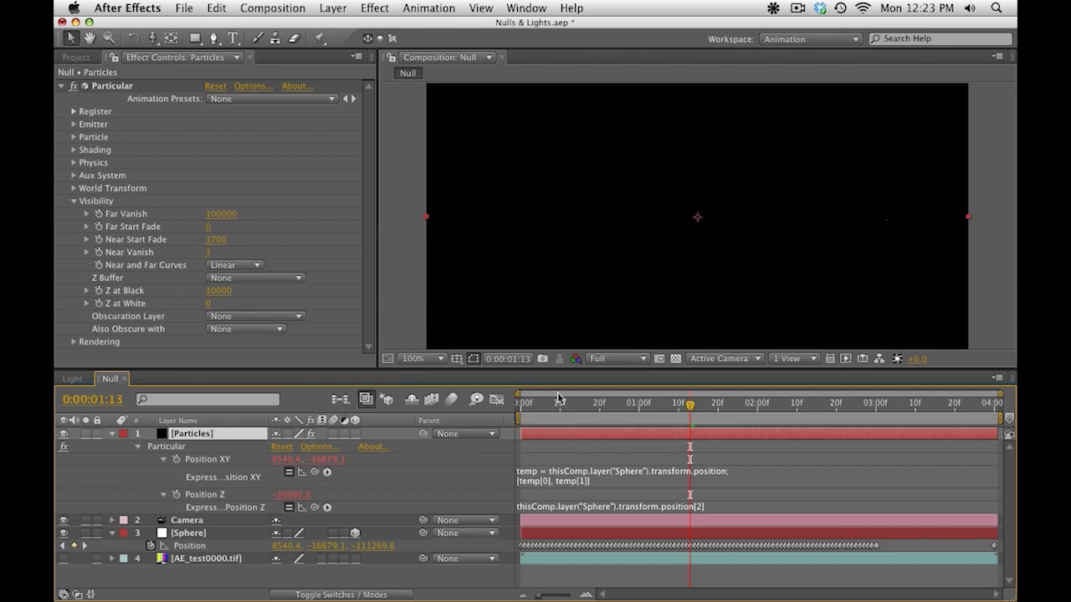
{"action": "left_click_drag", "start_coordinate": [554, 405], "coordinate": [765, 405]}
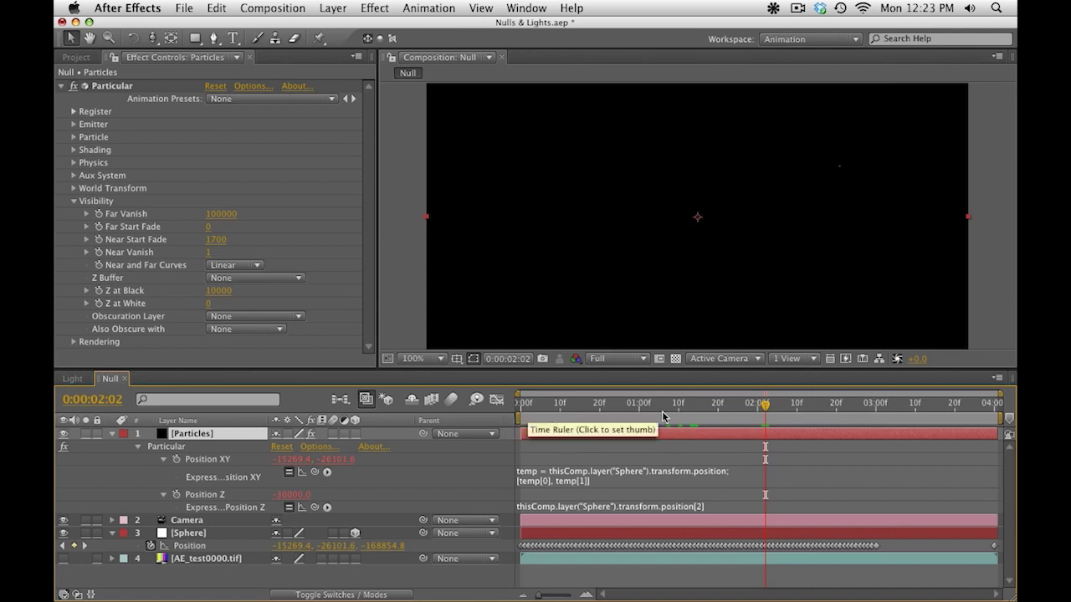
{"action": "key", "text": "space"}
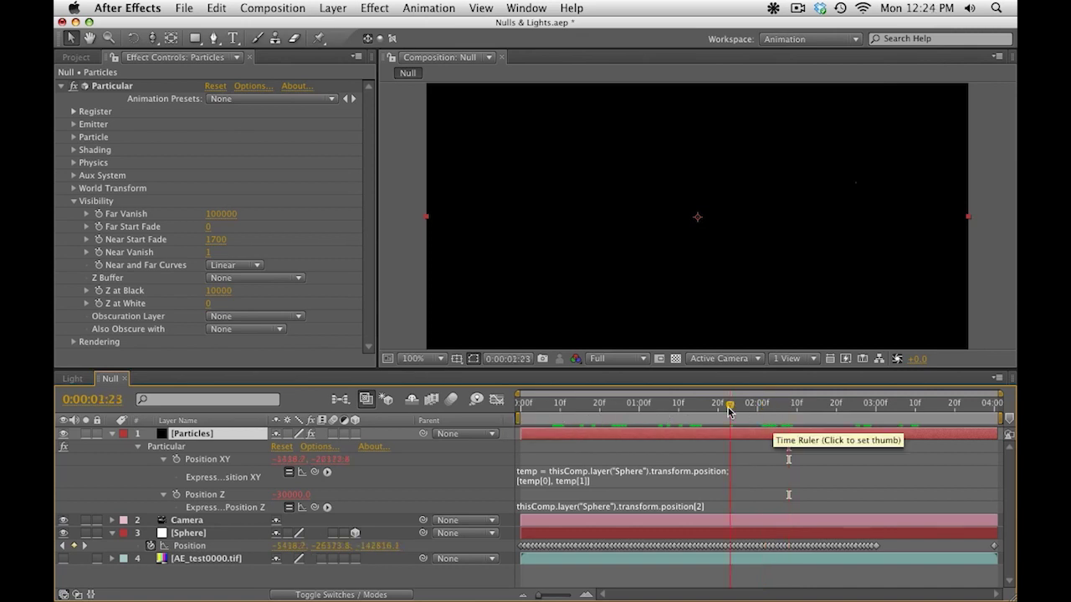
{"action": "left_click", "coordinate": [878, 410]}
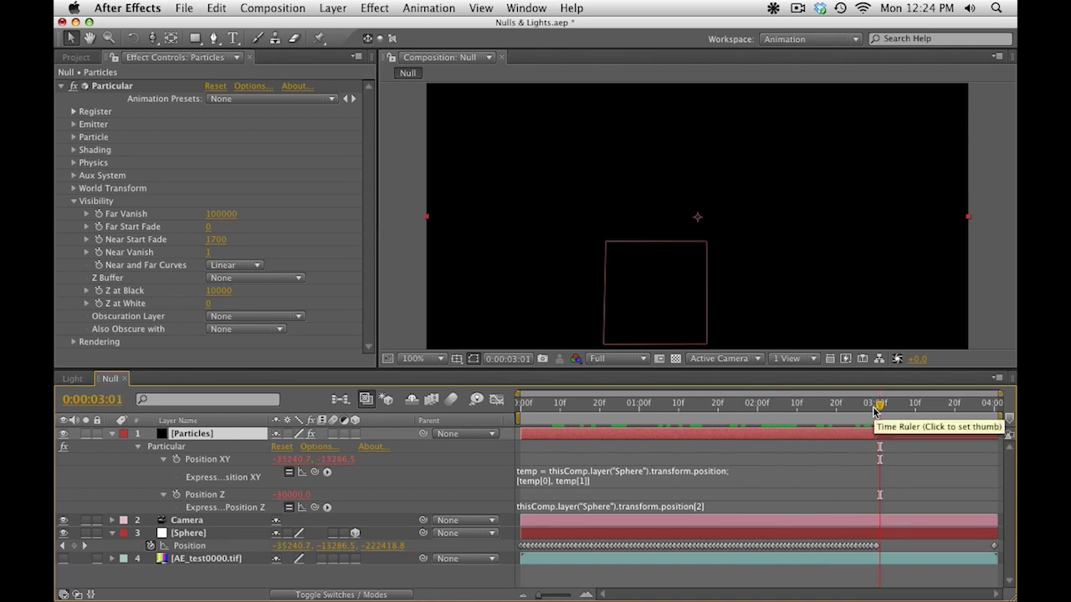
{"action": "key", "text": "super+Tab"}
{"action": "key", "text": "super+Tab"}
{"action": "key", "text": "super+Tab"}
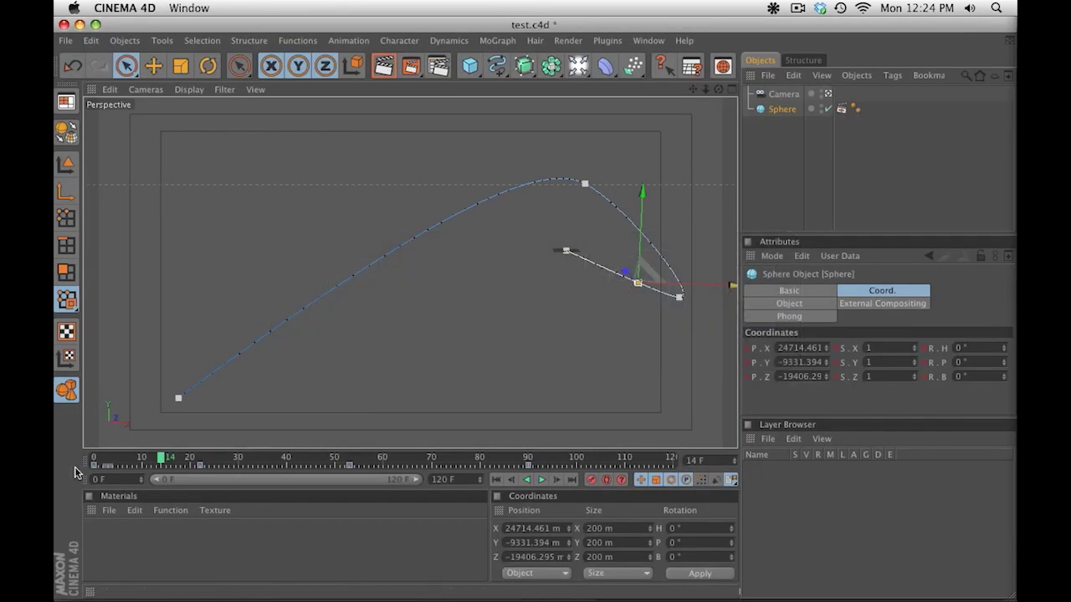
Move the Cinema 4D timeline to frame 91, sliding the sphere along its spline path.
{"action": "mouse_move", "coordinate": [114, 455]}
{"action": "left_mouse_down"}
{"action": "mouse_move", "coordinate": [190, 469]}
{"action": "mouse_move", "coordinate": [579, 471]}
{"action": "mouse_move", "coordinate": [322, 483]}
{"action": "mouse_move", "coordinate": [533, 488]}
{"action": "left_mouse_up"}
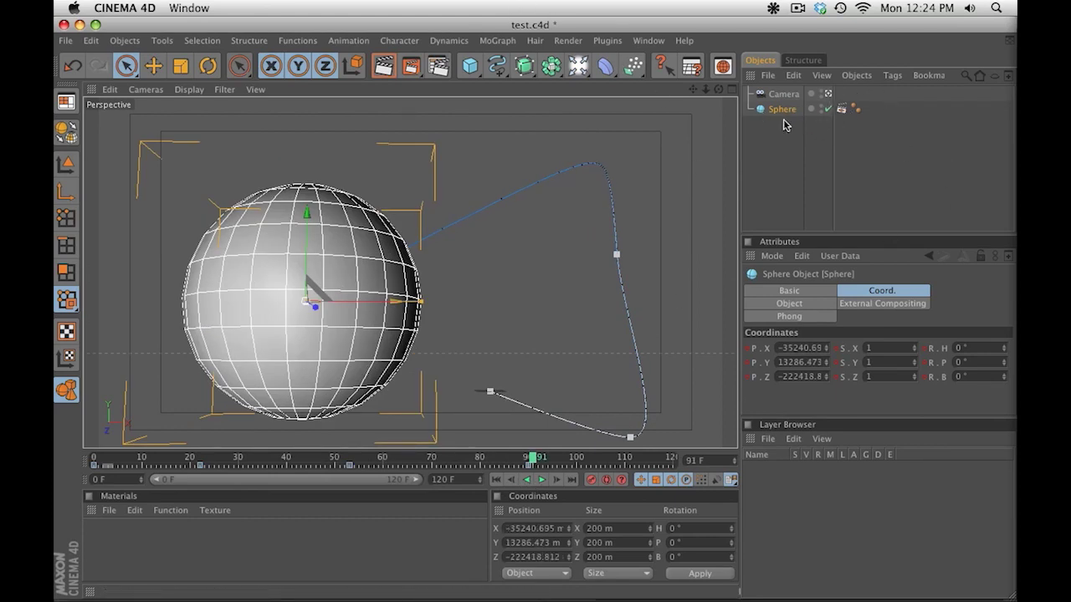
{"action": "key", "text": "super+Tab"}
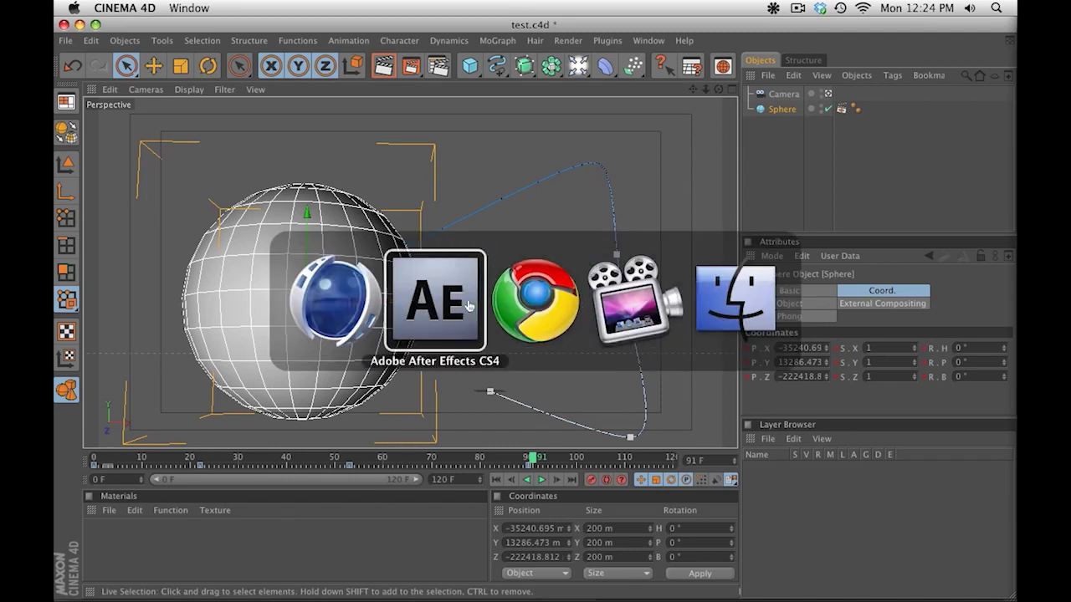
Select the AE_test0000.tif and Sphere layers and scrub the Null comp to about three seconds.
{"action": "left_click", "coordinate": [466, 305]}
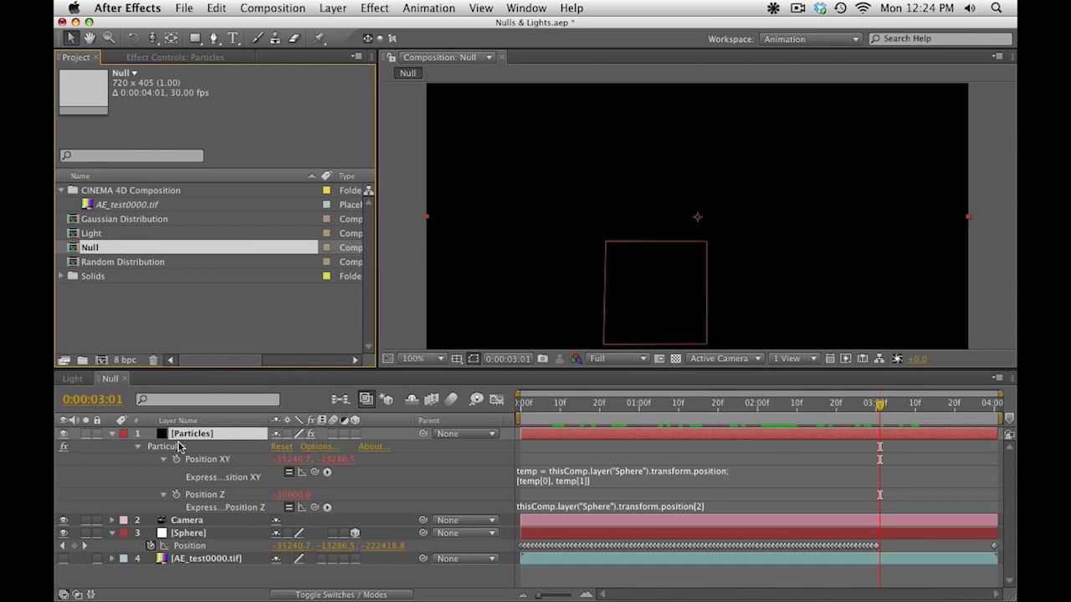
{"action": "left_click", "coordinate": [191, 560]}
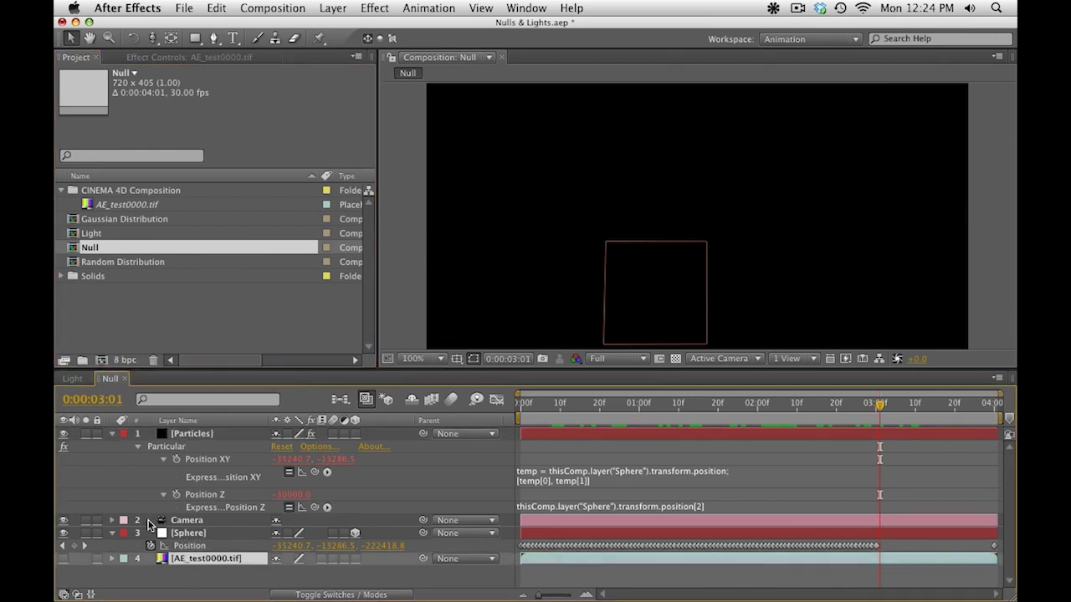
{"action": "left_click", "coordinate": [187, 533]}
{"action": "left_click_drag", "start_coordinate": [527, 413], "coordinate": [882, 411]}
{"action": "left_click", "coordinate": [885, 411]}
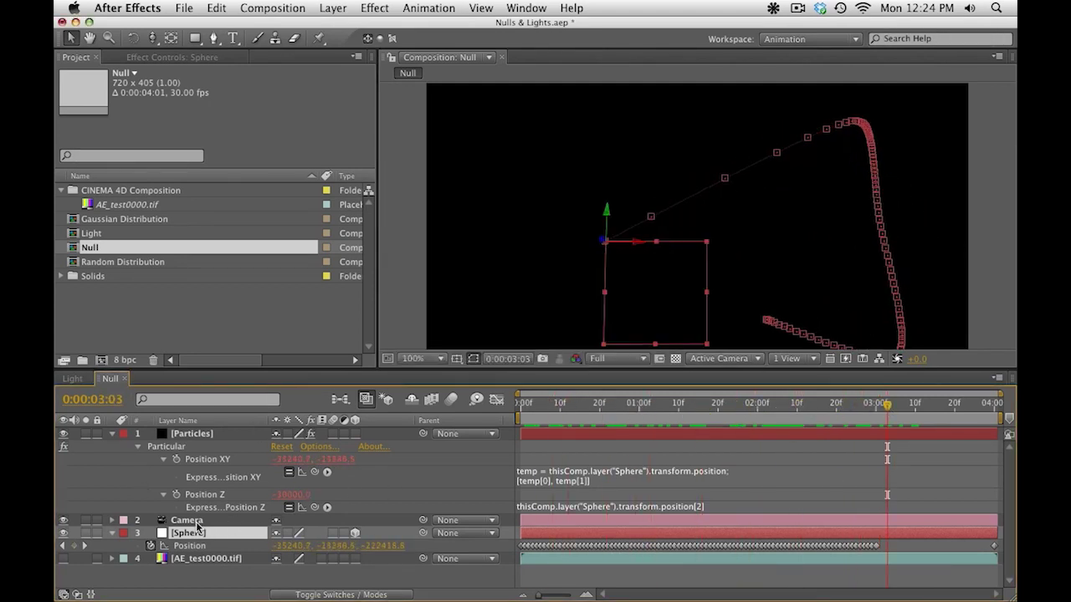
Select the Camera, then the Sphere layer, play from 0:00:01:20, and show Particular's settings.
{"action": "left_click", "coordinate": [196, 523]}
{"action": "left_click", "coordinate": [643, 411]}
{"action": "left_click", "coordinate": [717, 411]}
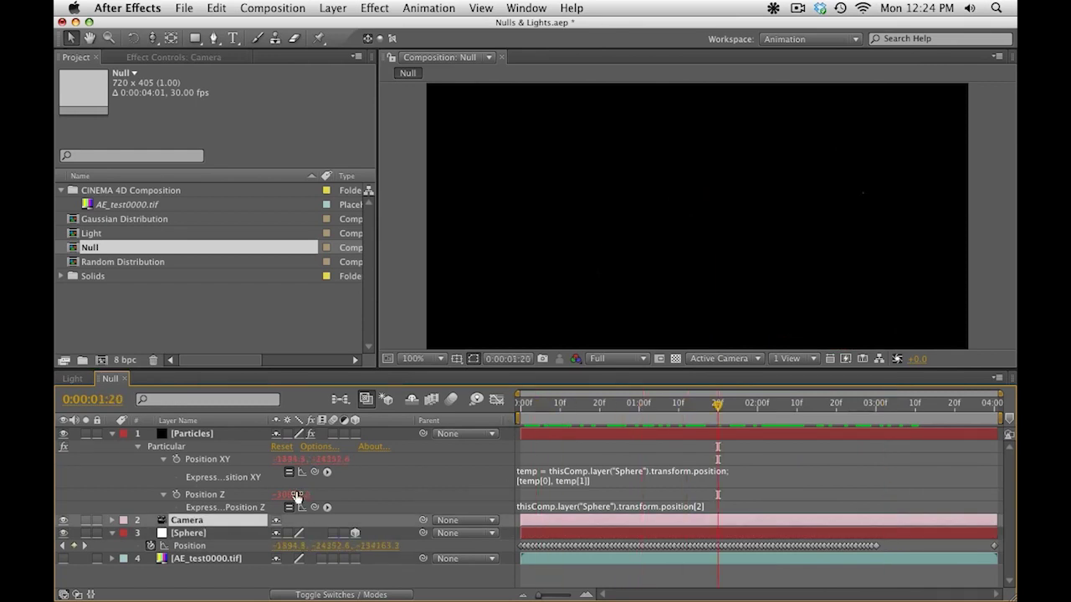
{"action": "left_click", "coordinate": [211, 532]}
{"action": "key", "text": "space"}
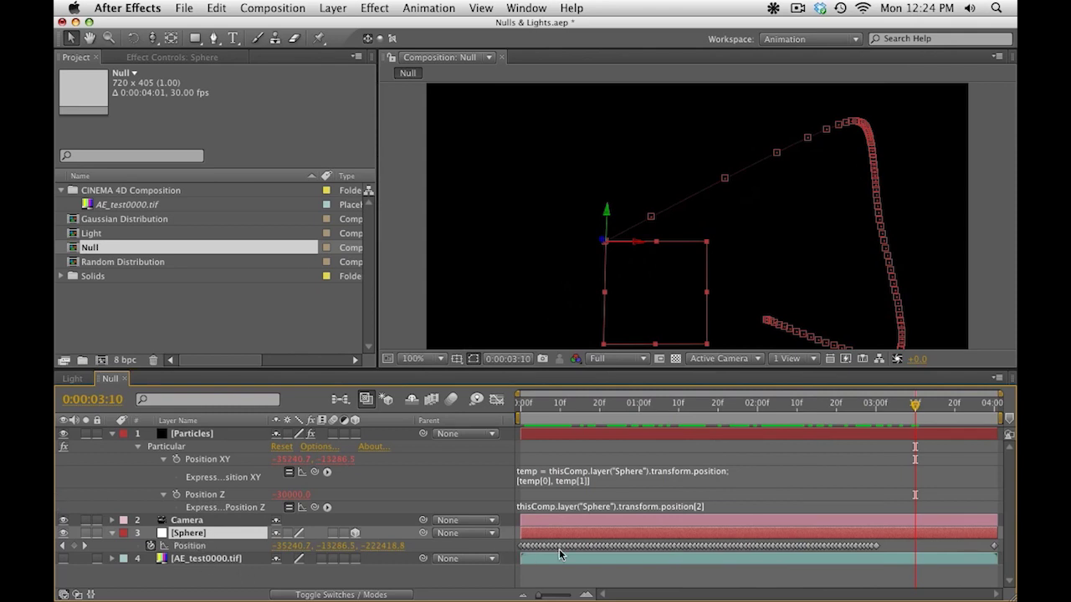
{"action": "left_click", "coordinate": [171, 448]}
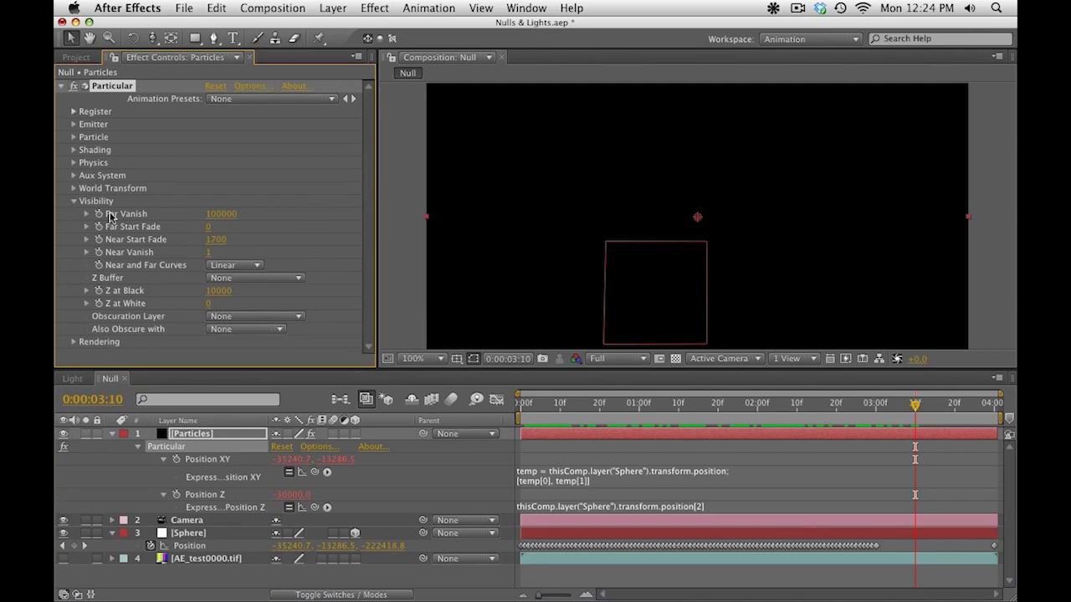
Expand Particular's Emitter settings and move the time back to the comp's start.
{"action": "left_click", "coordinate": [74, 124]}
{"action": "scroll", "coordinate": [77, 128], "scroll_direction": "down", "scroll_amount": 1}
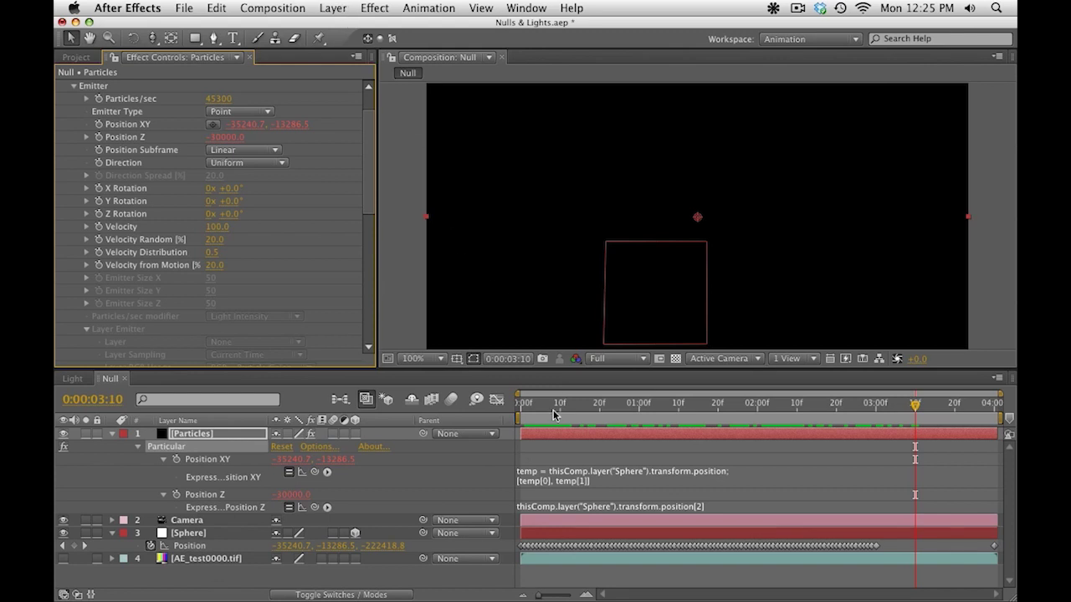
{"action": "left_click_drag", "start_coordinate": [552, 410], "coordinate": [521, 406]}
Delete the existing Position XY and Position Z expressions on the Particular emitter.
{"action": "left_click", "coordinate": [535, 477]}
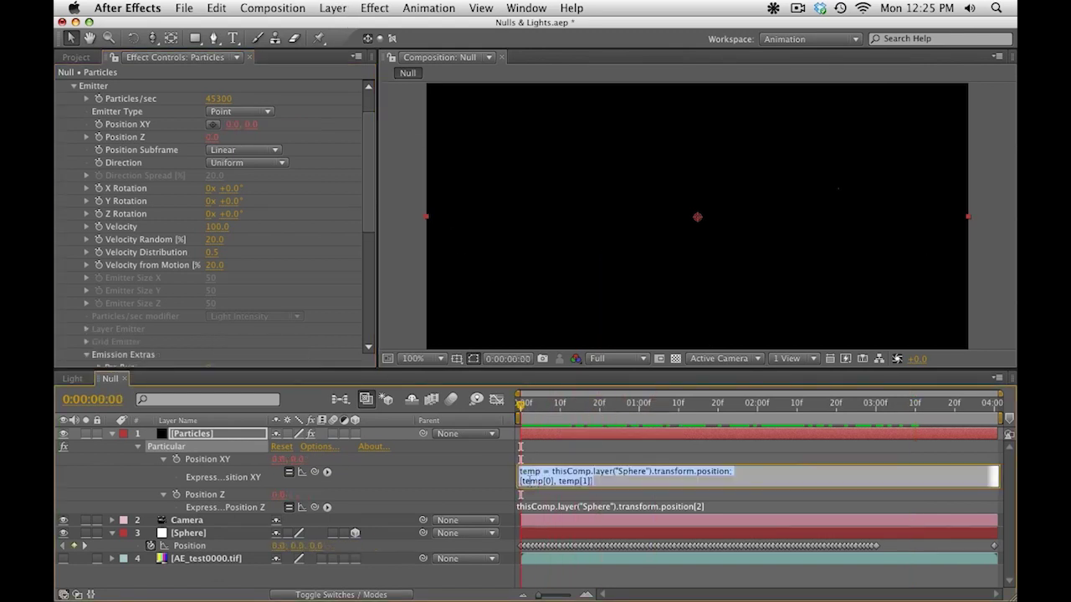
{"action": "key", "text": "BackSpace"}
{"action": "key", "text": "KP_Enter"}
{"action": "left_click", "coordinate": [538, 484]}
{"action": "key", "text": "BackSpace"}
{"action": "key", "text": "KP_Enter"}
{"action": "left_click", "coordinate": [466, 482]}
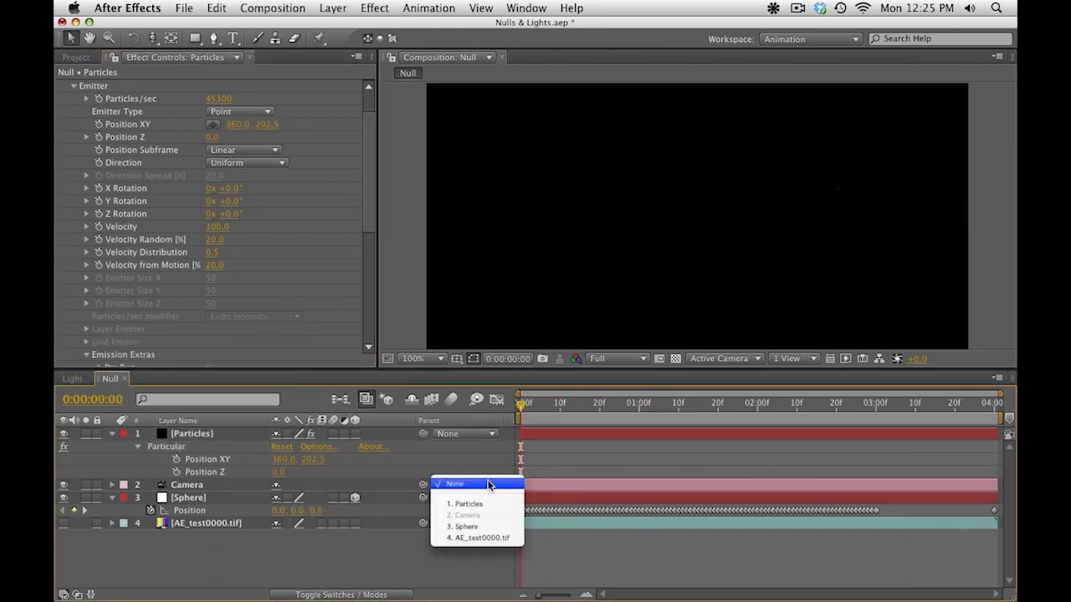
{"action": "left_click", "coordinate": [475, 475]}
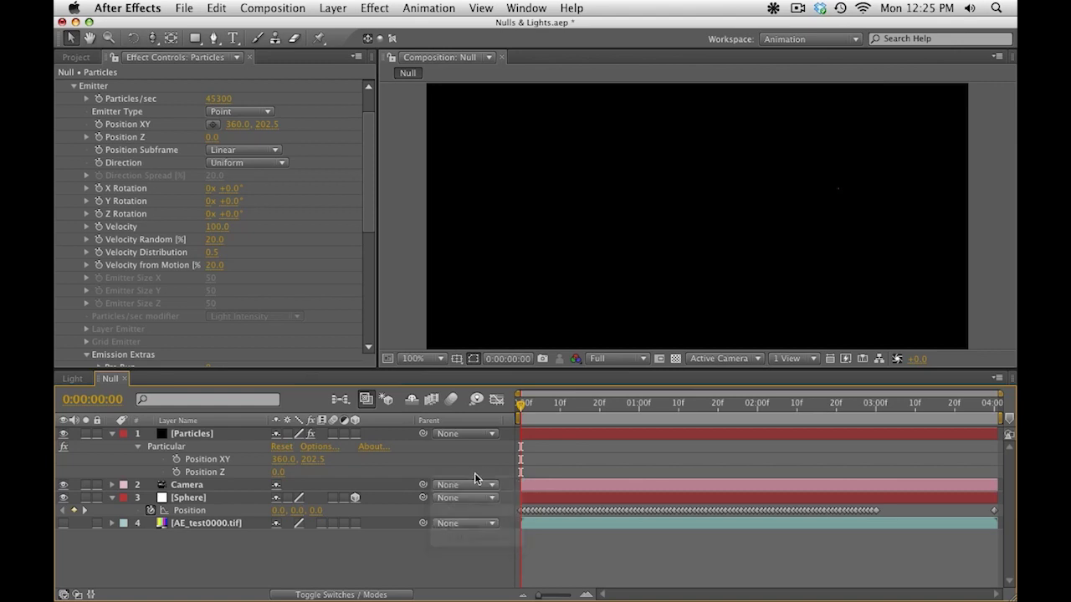
Add a Position XY expression linked to the Sphere's position, using [temp[0], temp[1]].
{"action": "left_click", "coordinate": [177, 461]}
{"action": "left_click", "coordinate": [176, 460], "text": "alt"}
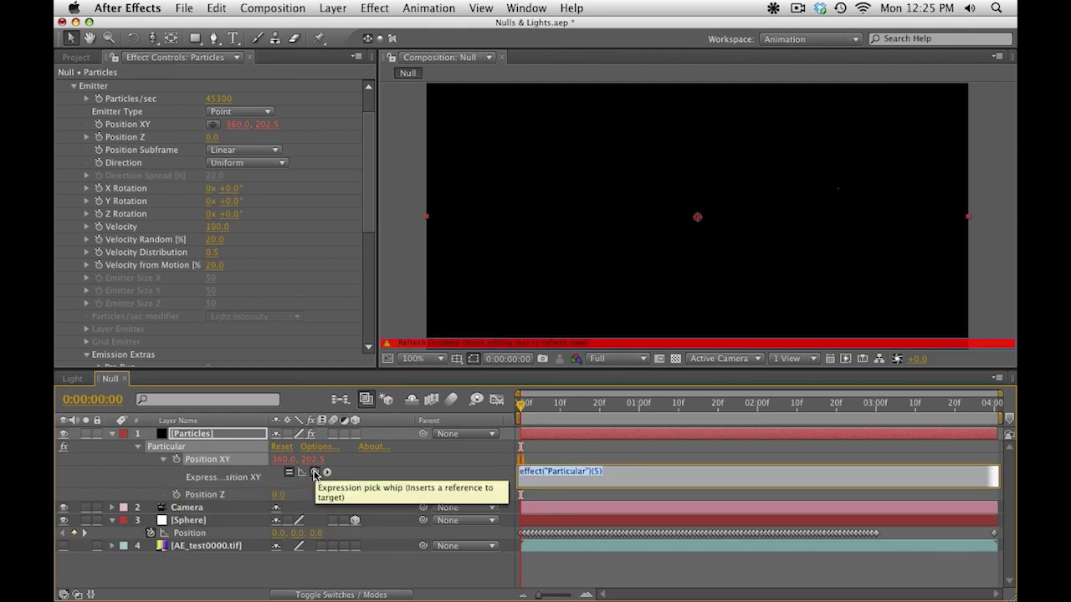
{"action": "left_click_drag", "start_coordinate": [314, 474], "coordinate": [195, 533]}
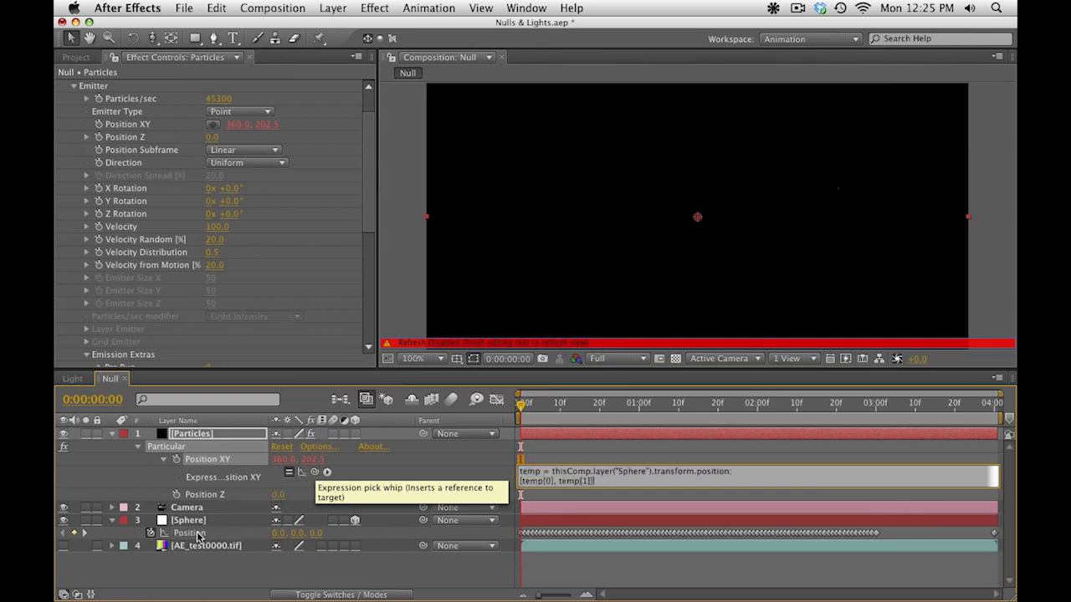
{"action": "left_click", "coordinate": [486, 482]}
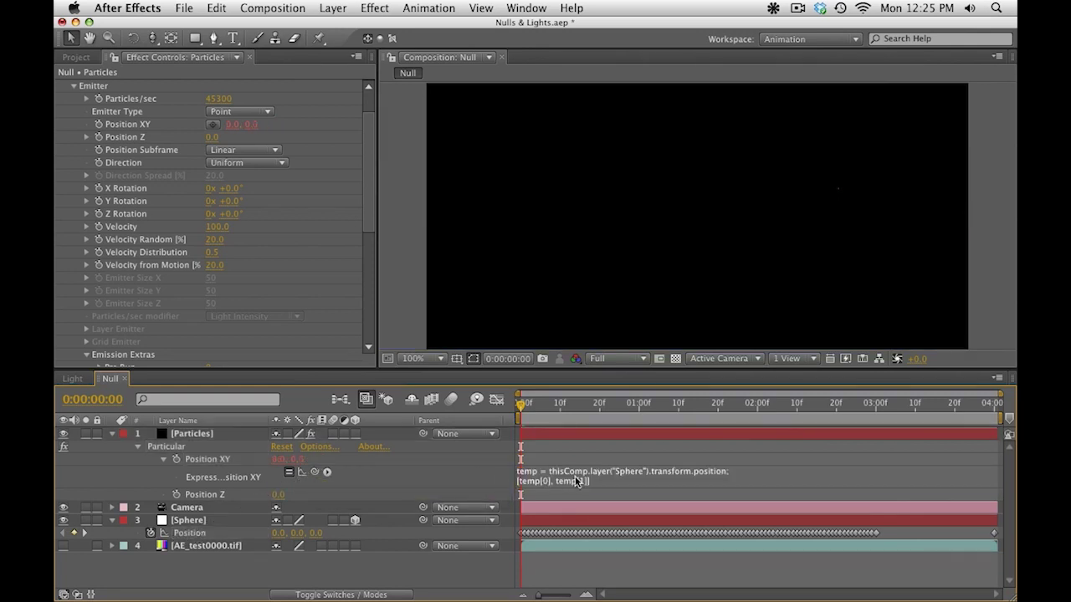
{"action": "left_click", "coordinate": [545, 471]}
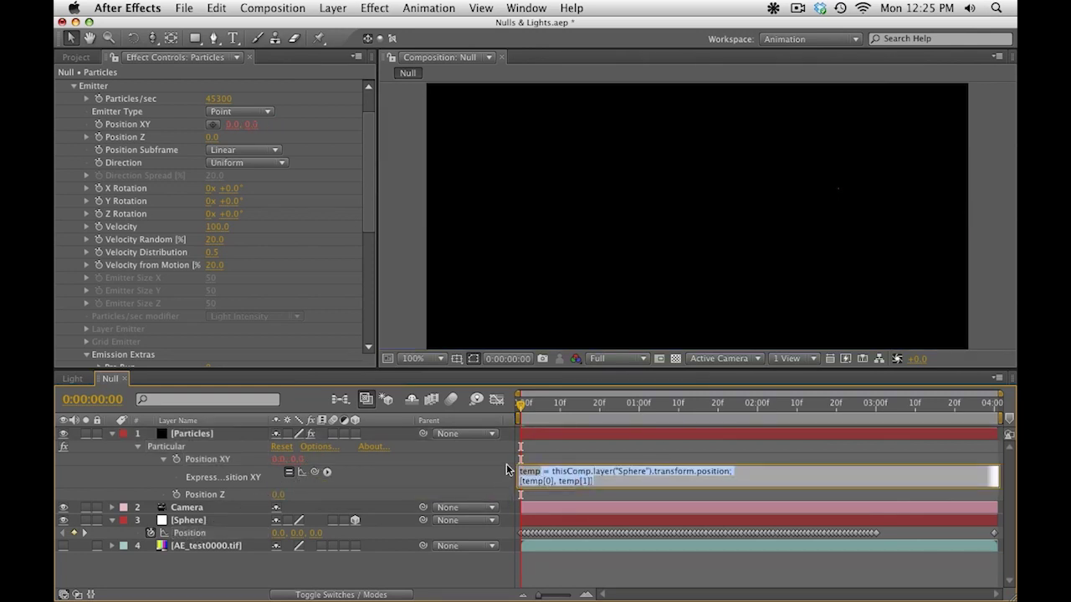
{"action": "left_click", "coordinate": [516, 482]}
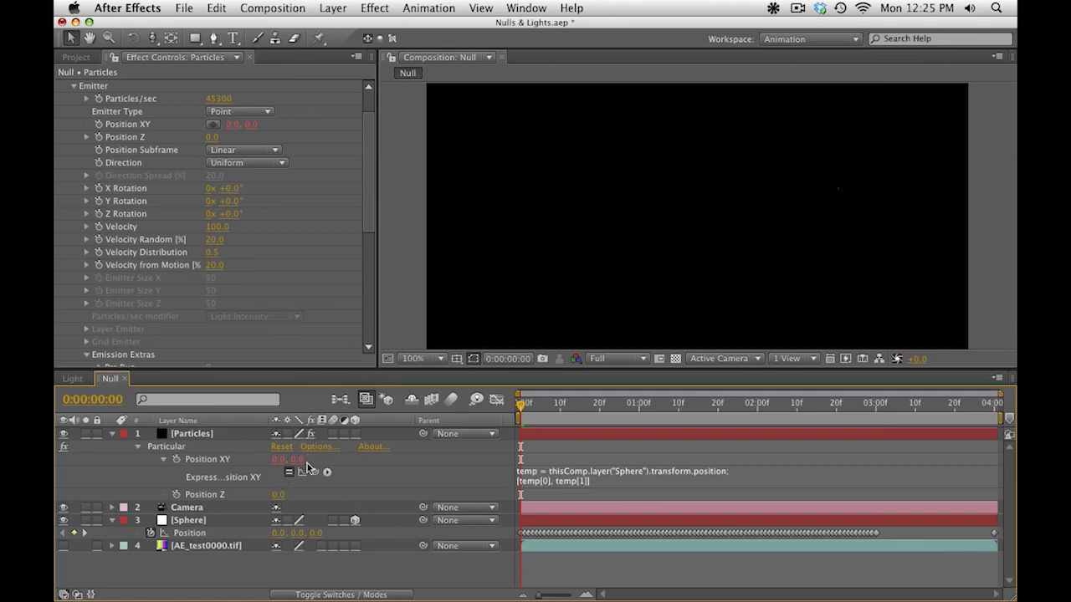
Add a Position Z expression pick-whipped to the Sphere's Position with [2] appended.
{"action": "left_click", "coordinate": [177, 498]}
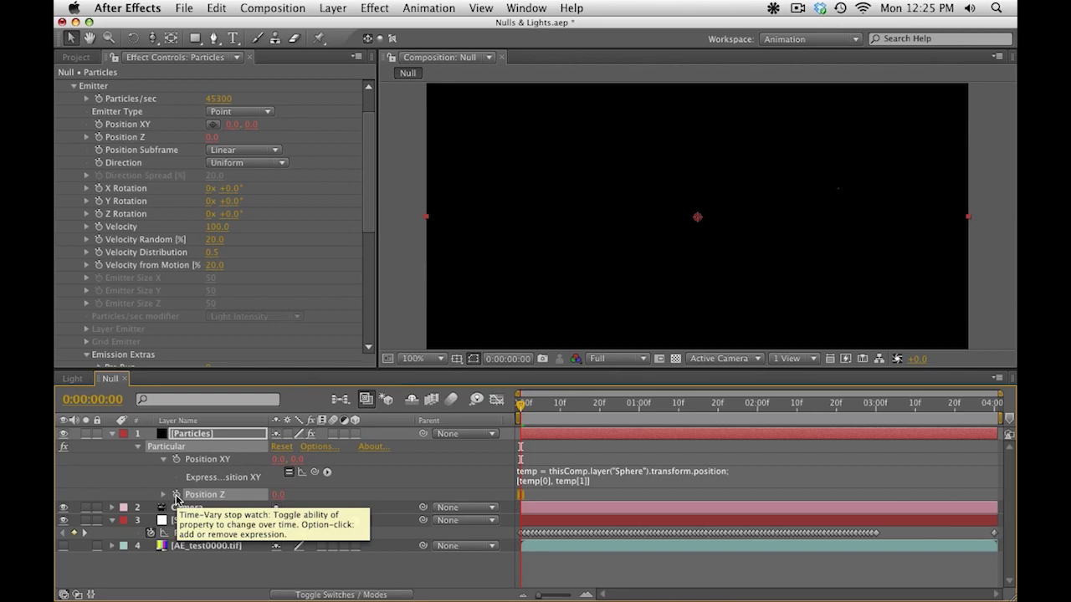
{"action": "left_click", "coordinate": [176, 498], "text": "alt"}
{"action": "left_click_drag", "start_coordinate": [314, 508], "coordinate": [315, 547]}
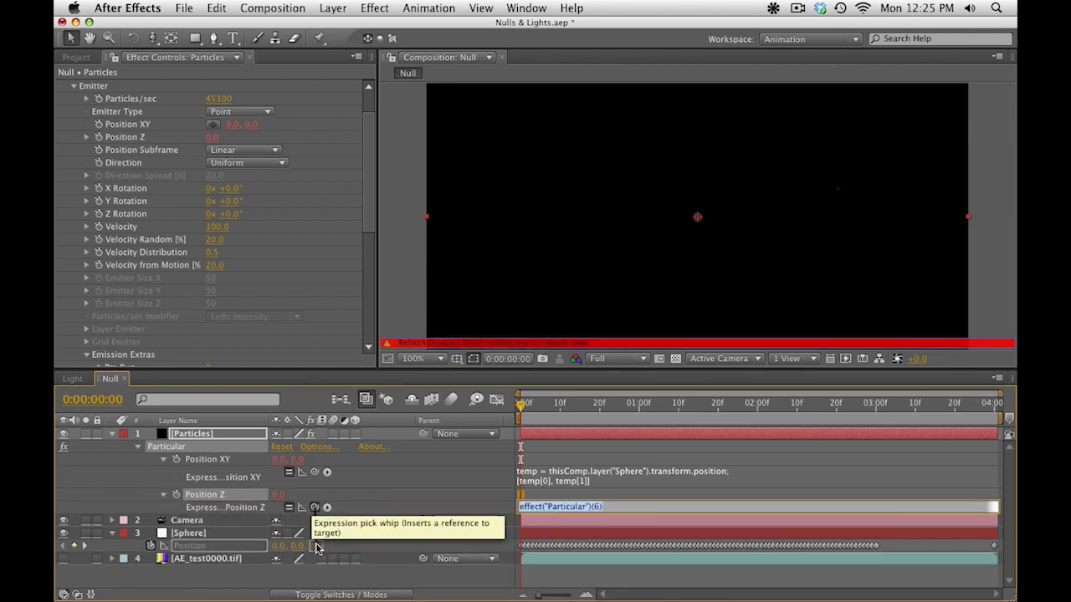
{"action": "mouse_move", "coordinate": [317, 549]}
{"action": "left_mouse_down"}
{"action": "mouse_move", "coordinate": [220, 550]}
{"action": "mouse_move", "coordinate": [312, 532]}
{"action": "mouse_move", "coordinate": [317, 551]}
{"action": "left_mouse_up"}
{"action": "left_click", "coordinate": [469, 492]}
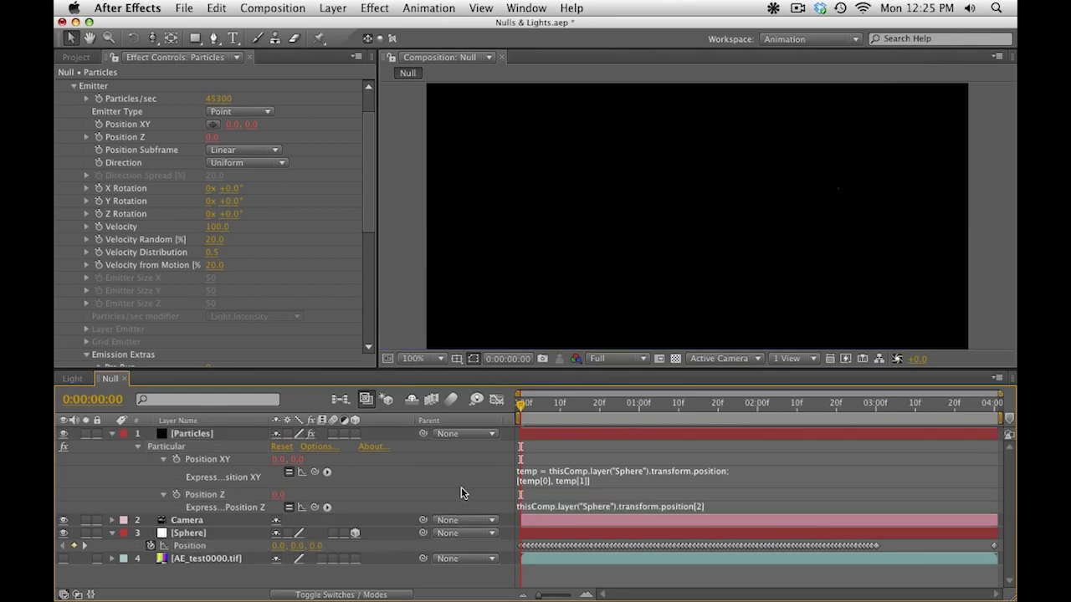
Scrub the timeline from frame 22 to near the end to confirm the emitter follows the sphere.
{"action": "left_click_drag", "start_coordinate": [560, 407], "coordinate": [607, 408]}
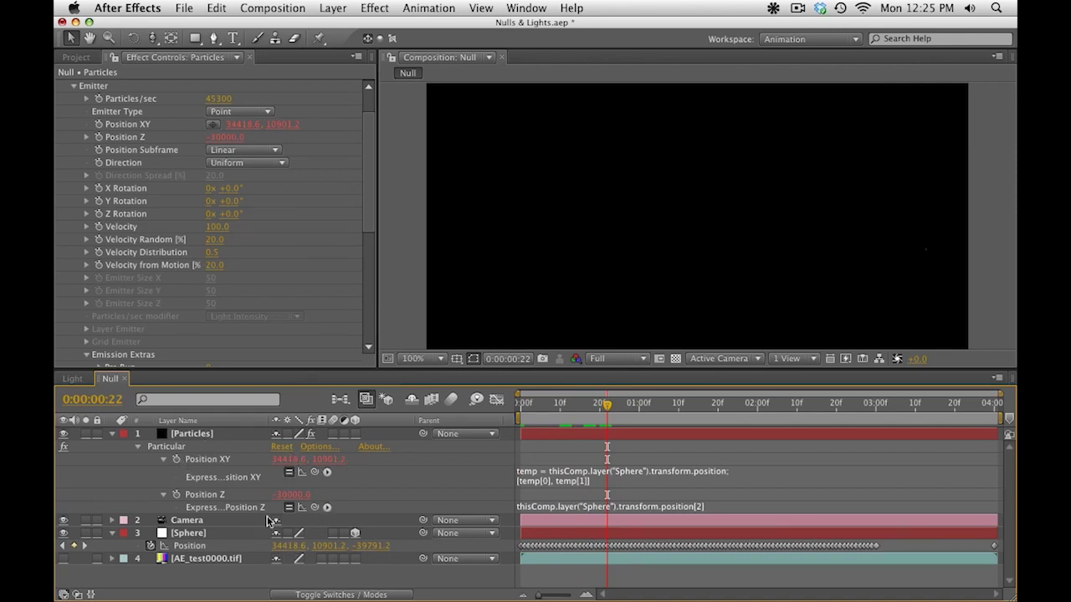
{"action": "left_click_drag", "start_coordinate": [599, 407], "coordinate": [635, 408]}
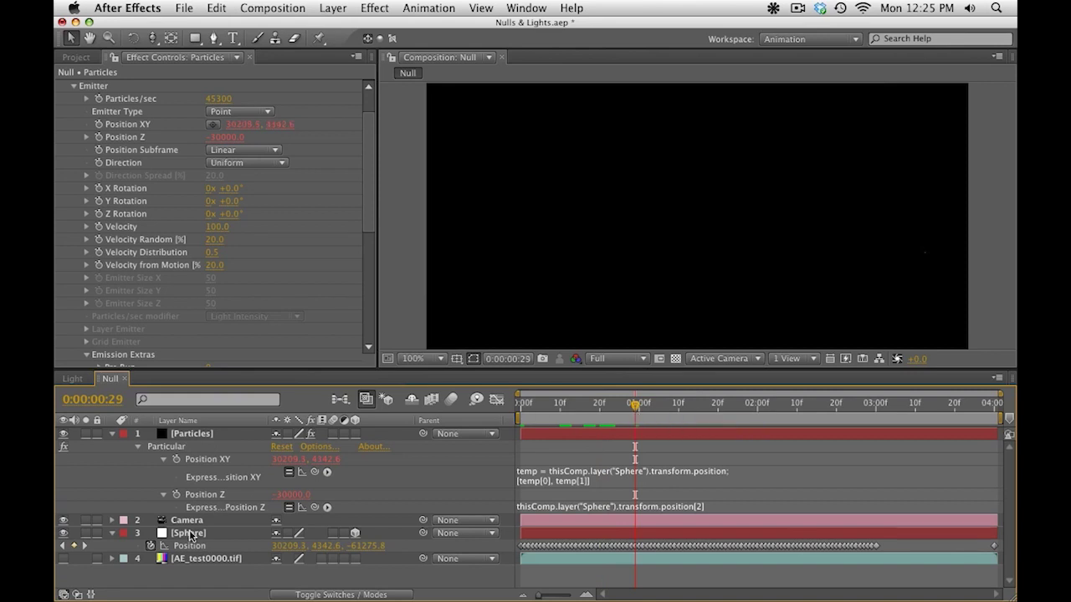
{"action": "left_click", "coordinate": [650, 415]}
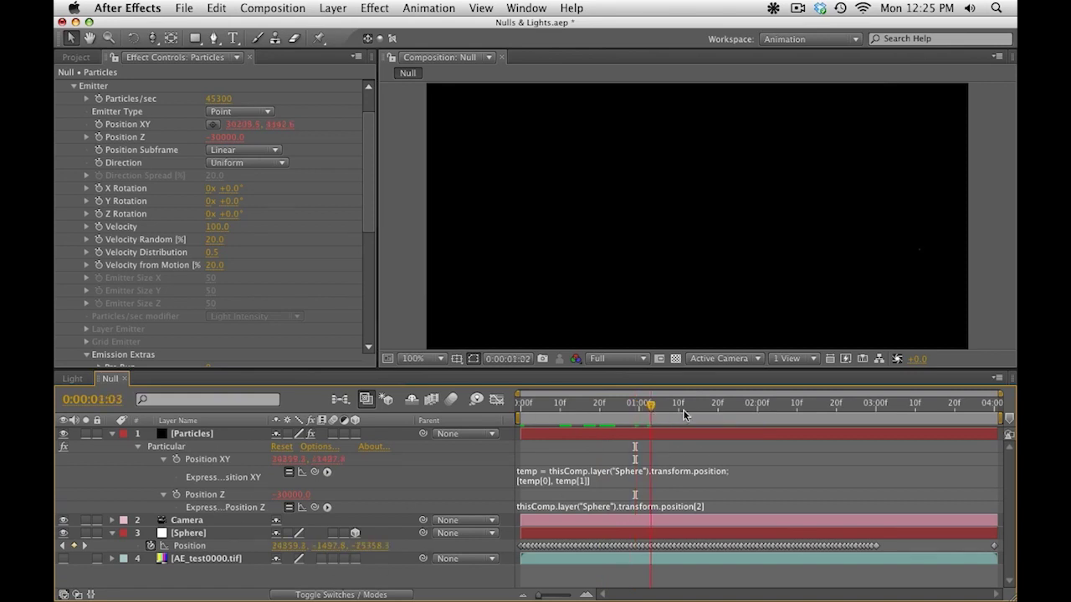
{"action": "left_click_drag", "start_coordinate": [682, 415], "coordinate": [892, 410]}
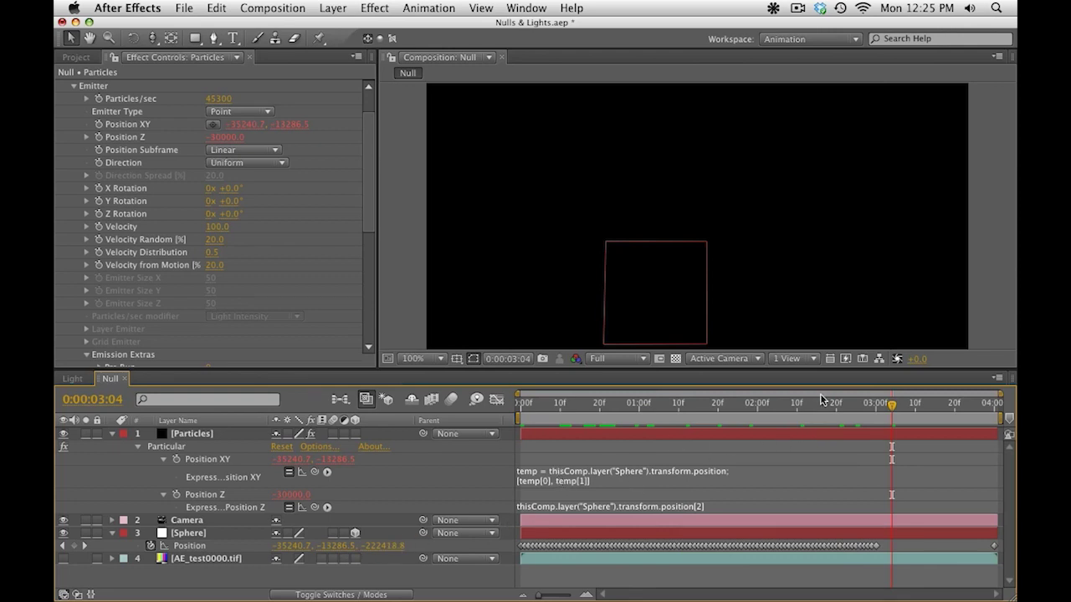
{"action": "left_click_drag", "start_coordinate": [711, 410], "coordinate": [961, 422]}
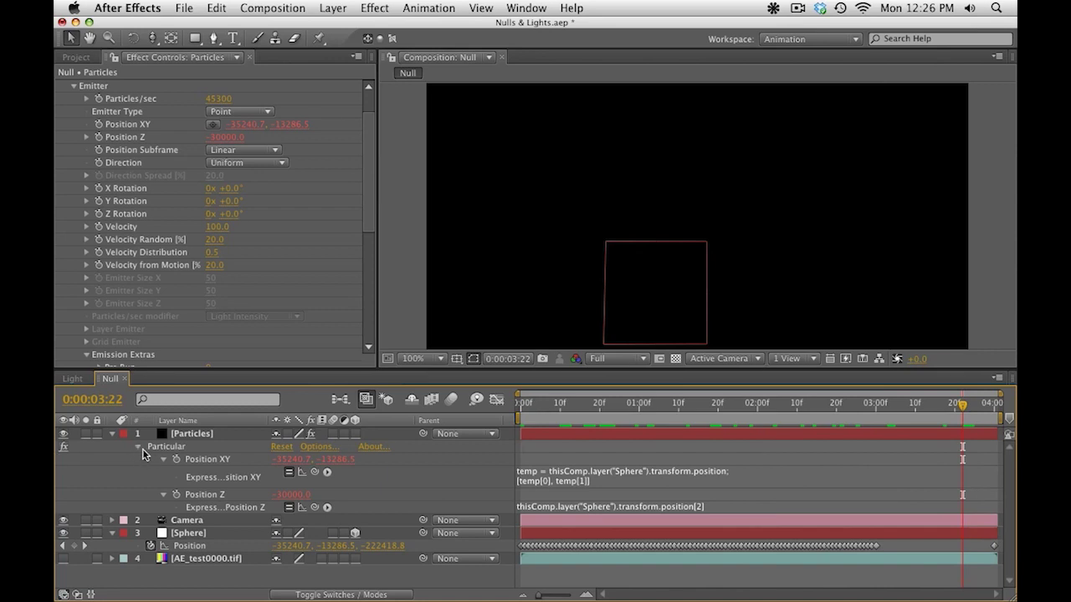
{"action": "left_click_drag", "start_coordinate": [582, 416], "coordinate": [904, 419]}
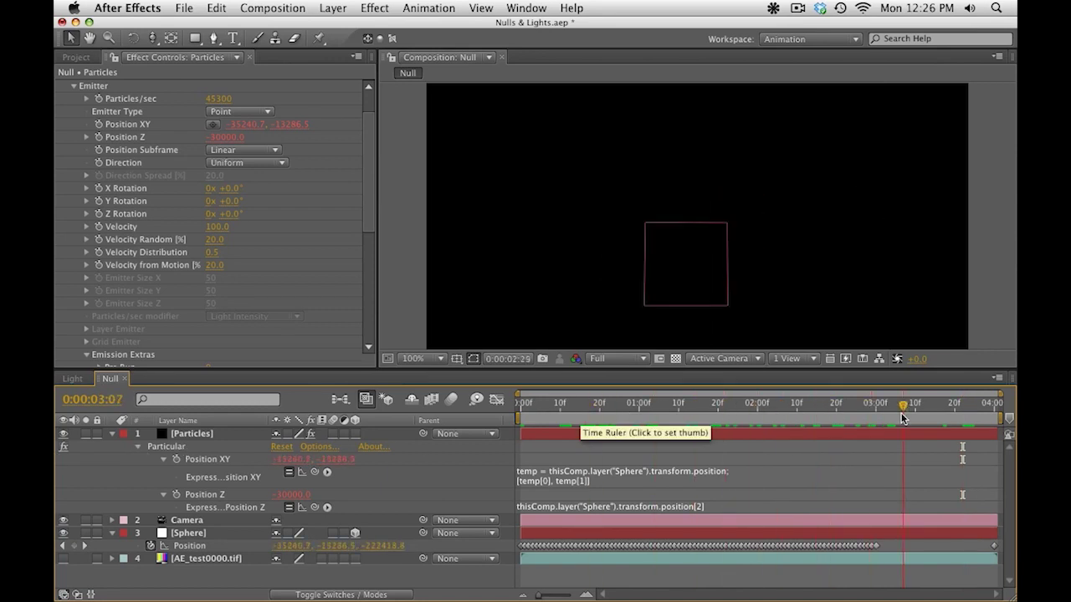
{"action": "left_click", "coordinate": [165, 448]}
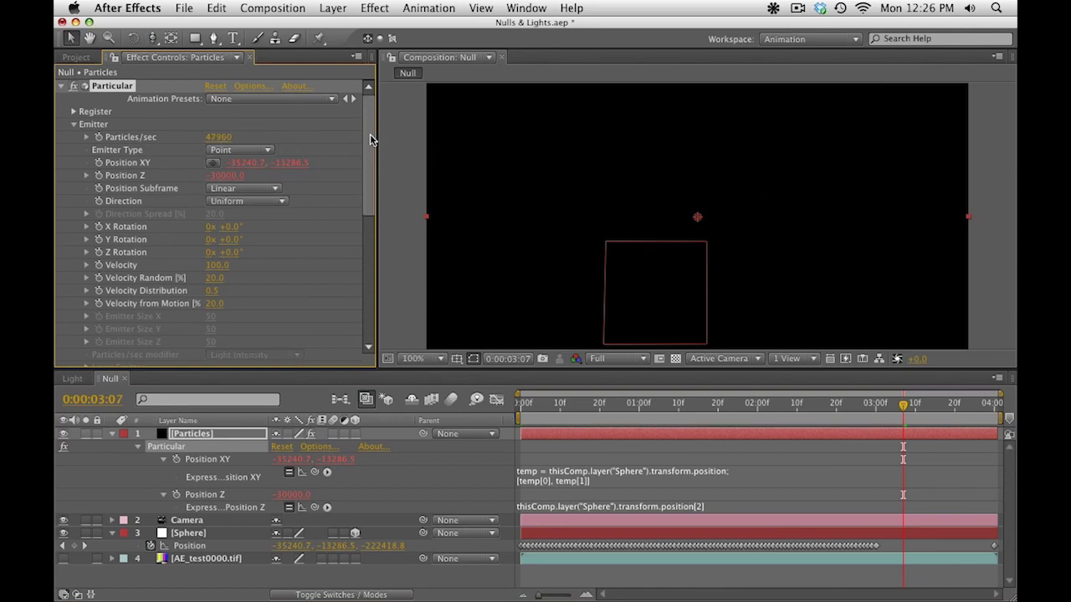
Expand Particular's Particle settings and adjust the particle Size value.
{"action": "left_click_drag", "start_coordinate": [370, 134], "coordinate": [373, 248]}
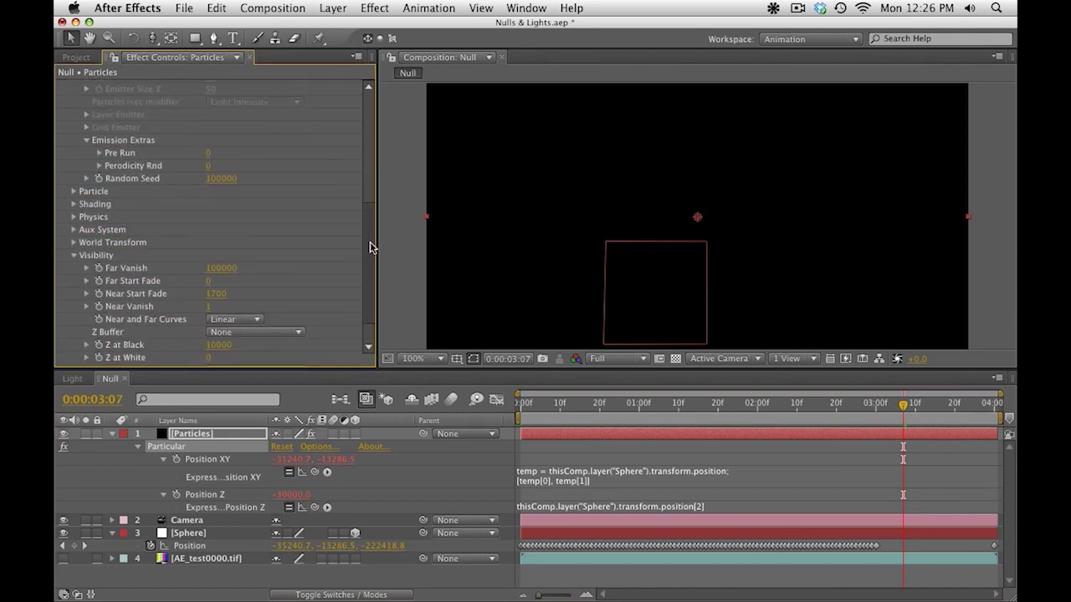
{"action": "left_click", "coordinate": [73, 191]}
{"action": "left_click", "coordinate": [86, 149]}
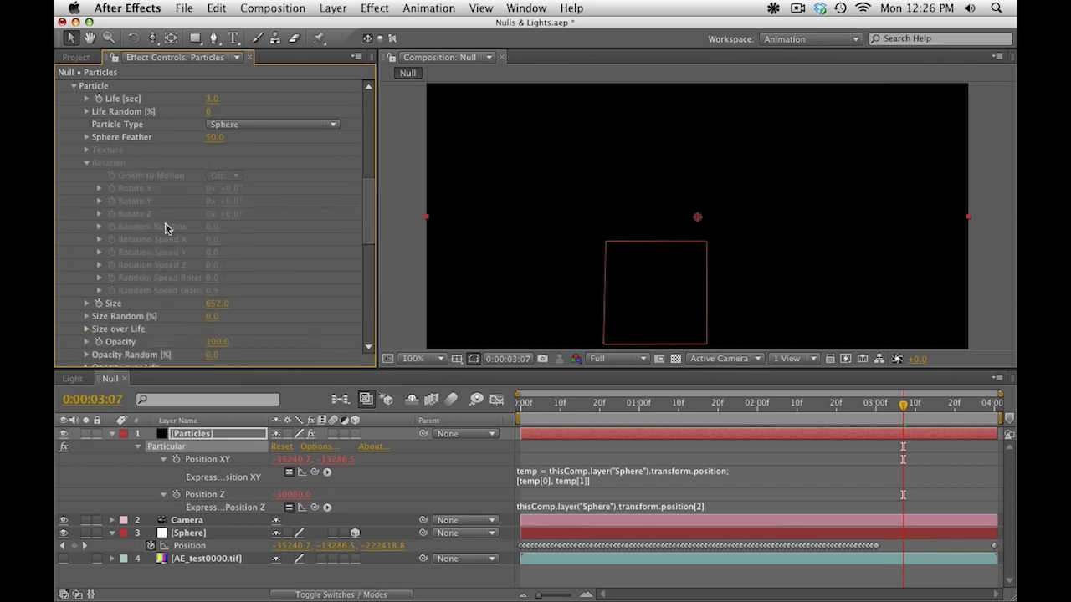
{"action": "left_click_drag", "start_coordinate": [215, 306], "coordinate": [173, 312]}
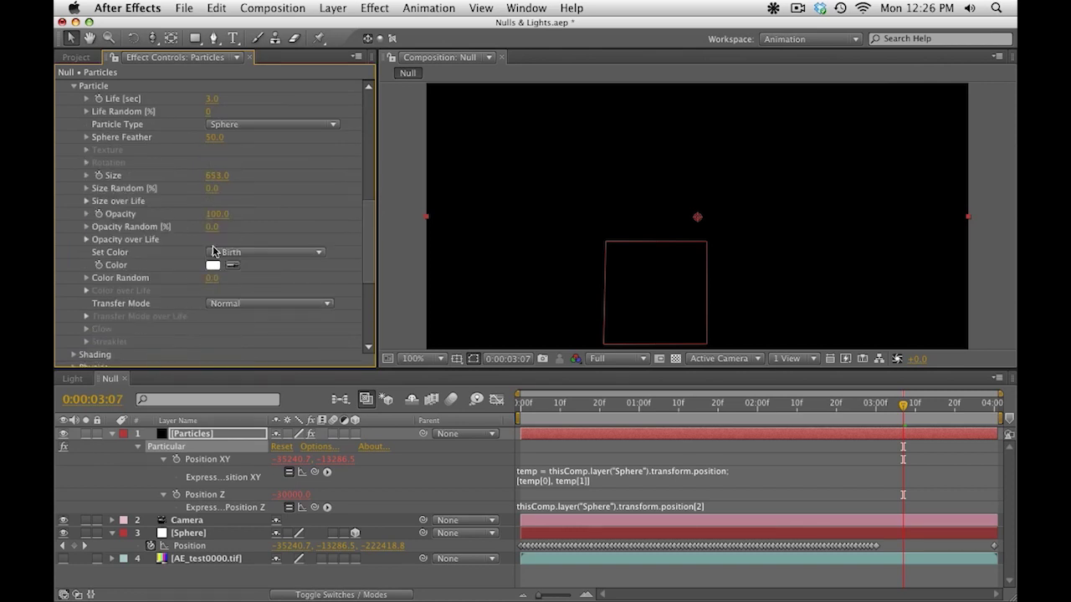
{"action": "scroll", "coordinate": [197, 201], "scroll_direction": "down", "scroll_amount": 3}
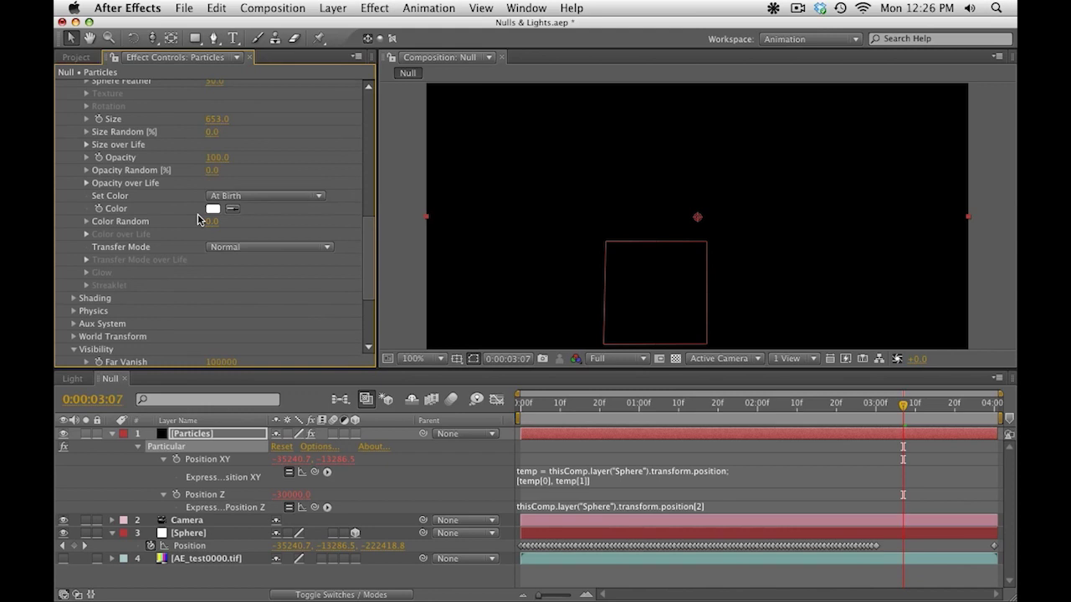
Scrub from near the start to preview the particles, then collapse the Particles layer's properties.
{"action": "left_click", "coordinate": [588, 412]}
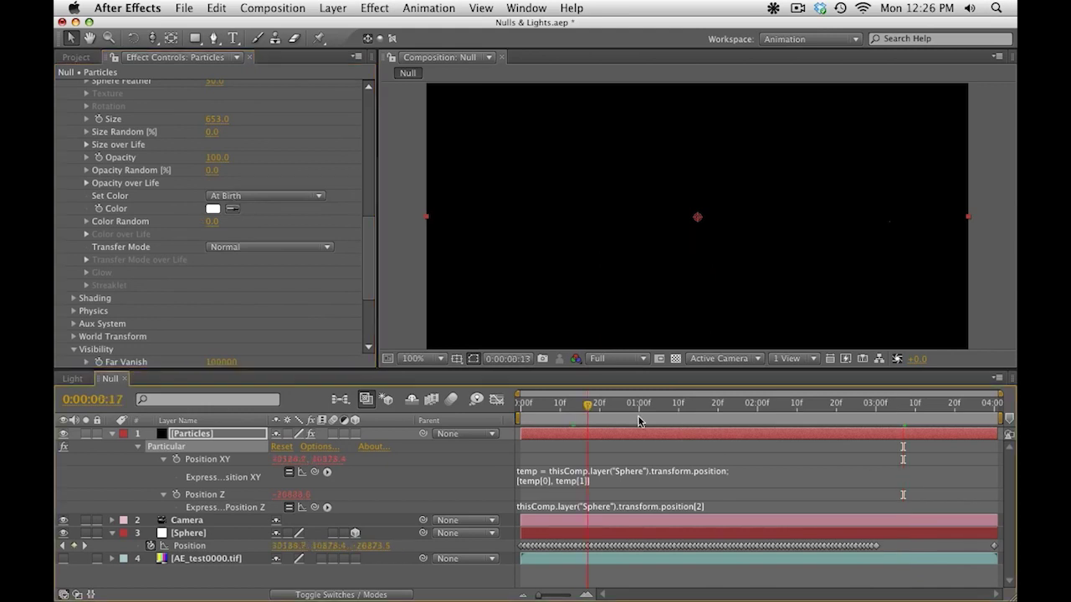
{"action": "left_click_drag", "start_coordinate": [638, 421], "coordinate": [801, 425]}
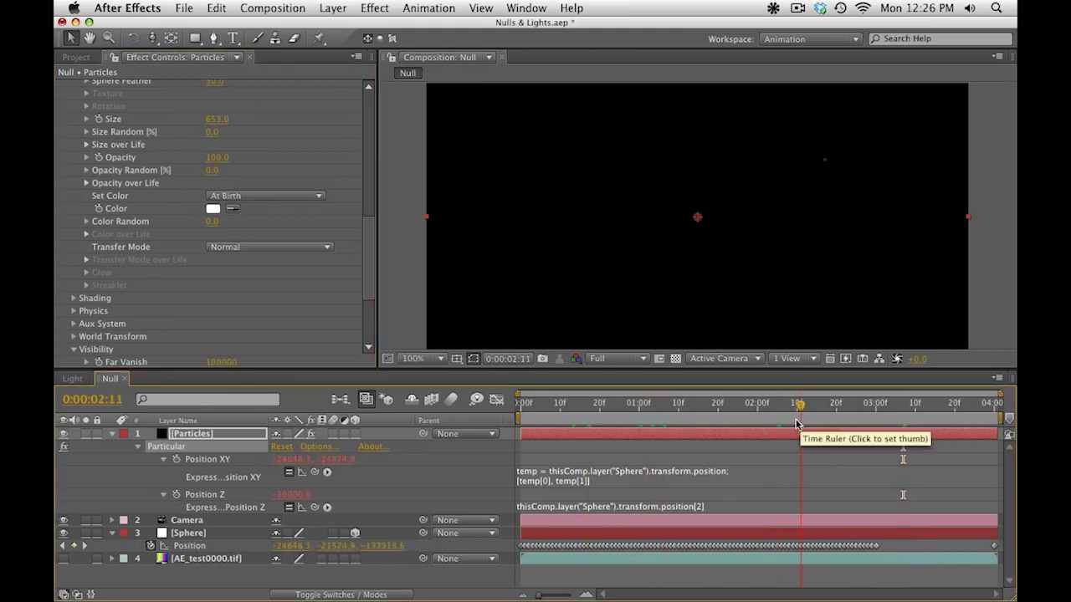
{"action": "left_click", "coordinate": [111, 433]}
{"action": "scroll", "coordinate": [224, 272], "scroll_direction": "up", "scroll_amount": 10}
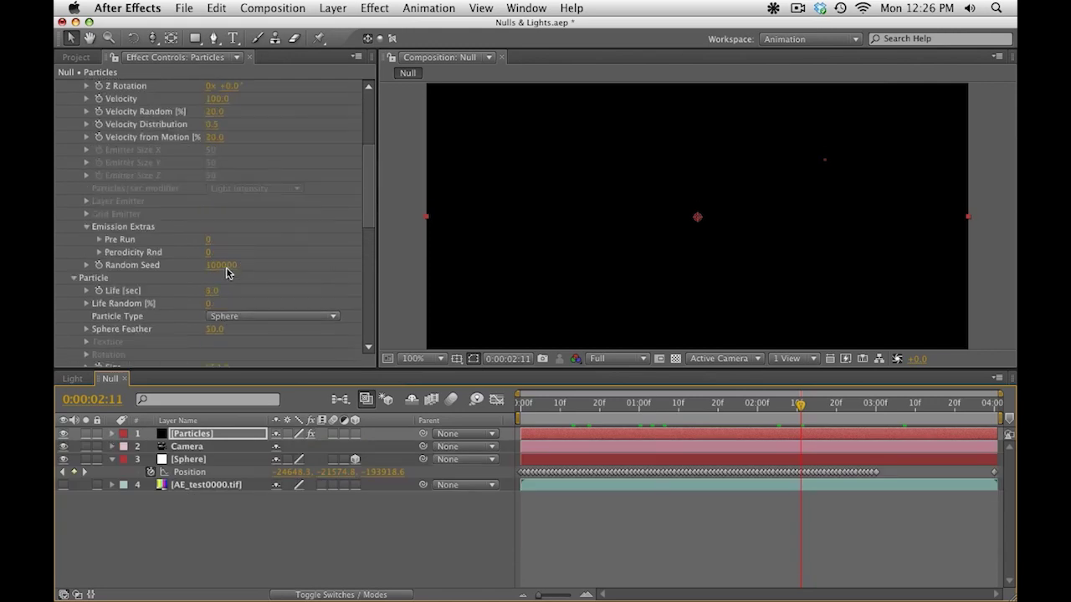
{"action": "scroll", "coordinate": [346, 175], "scroll_direction": "up", "scroll_amount": 5}
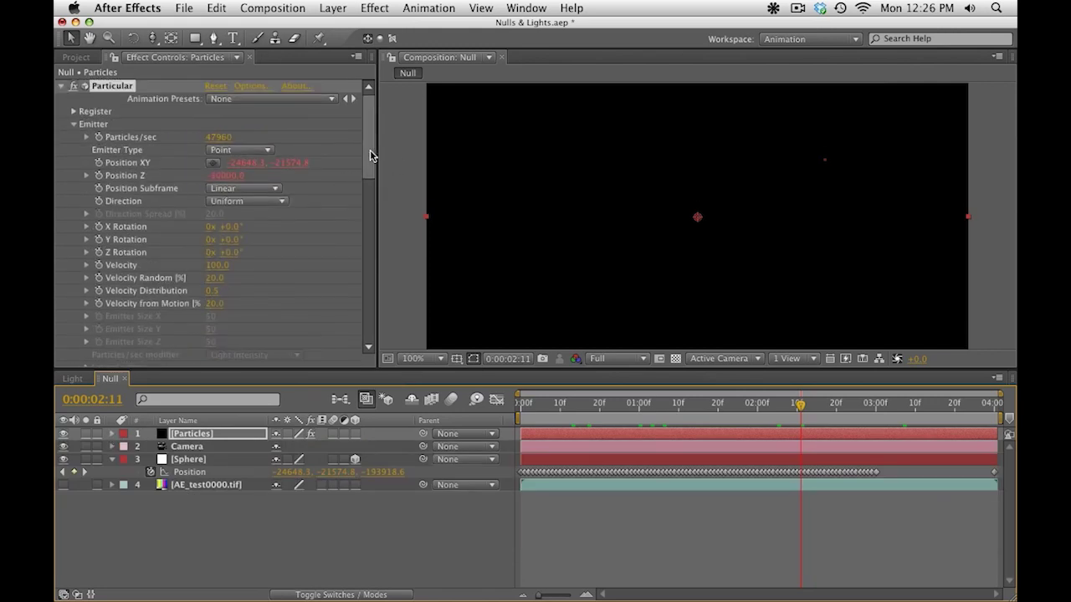
{"action": "left_click_drag", "start_coordinate": [370, 154], "coordinate": [369, 301]}
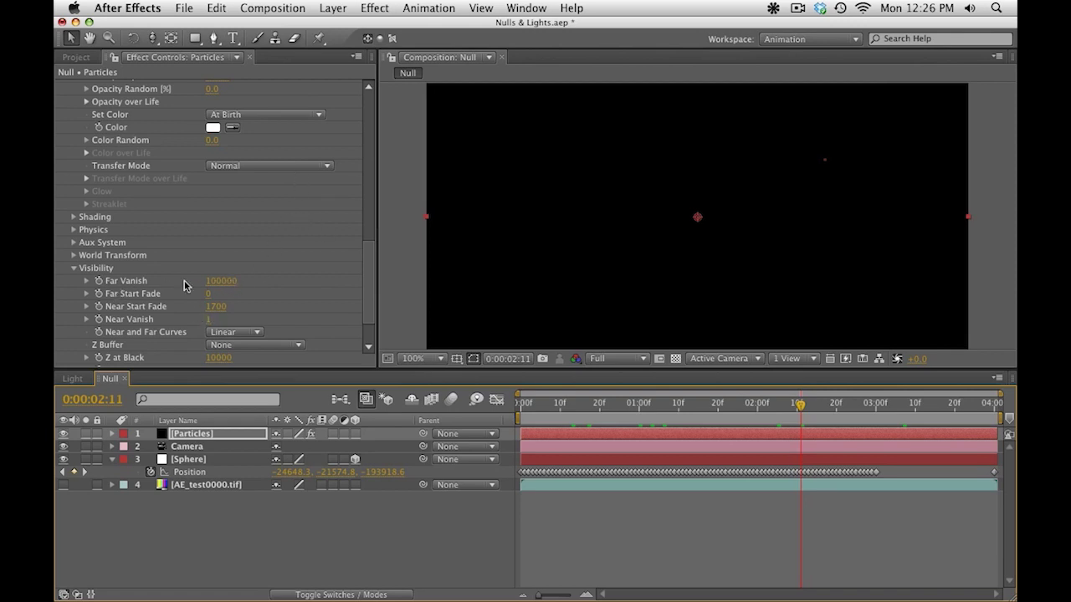
Lower Far Vanish from 100000 to 99900 and preview up to about two seconds.
{"action": "left_click", "coordinate": [221, 281]}
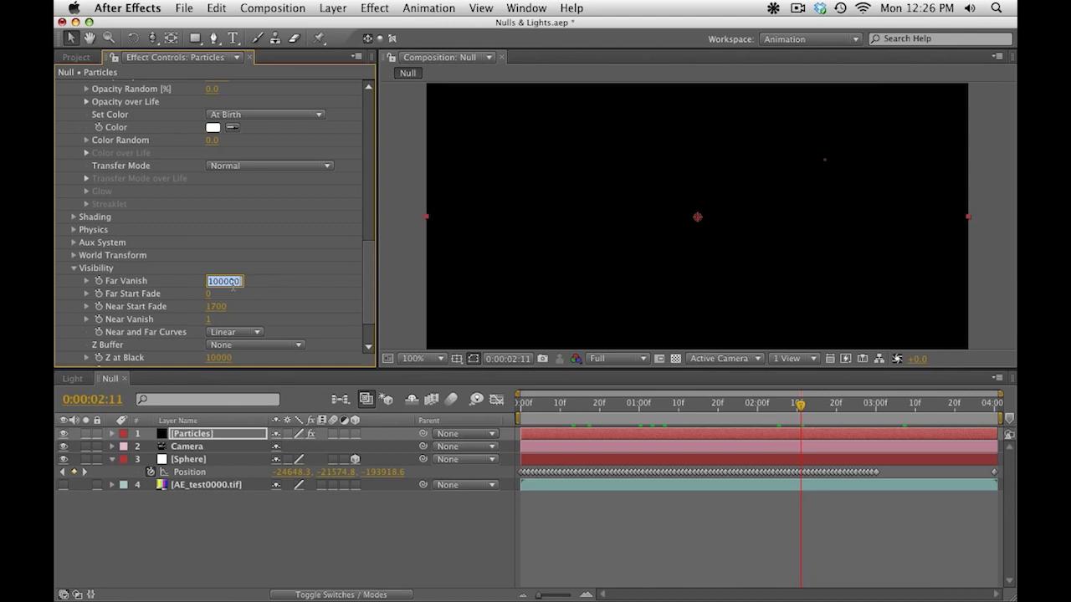
{"action": "left_click", "coordinate": [279, 277]}
{"action": "left_click_drag", "start_coordinate": [210, 287], "coordinate": [214, 293]}
{"action": "left_click_drag", "start_coordinate": [580, 410], "coordinate": [667, 414]}
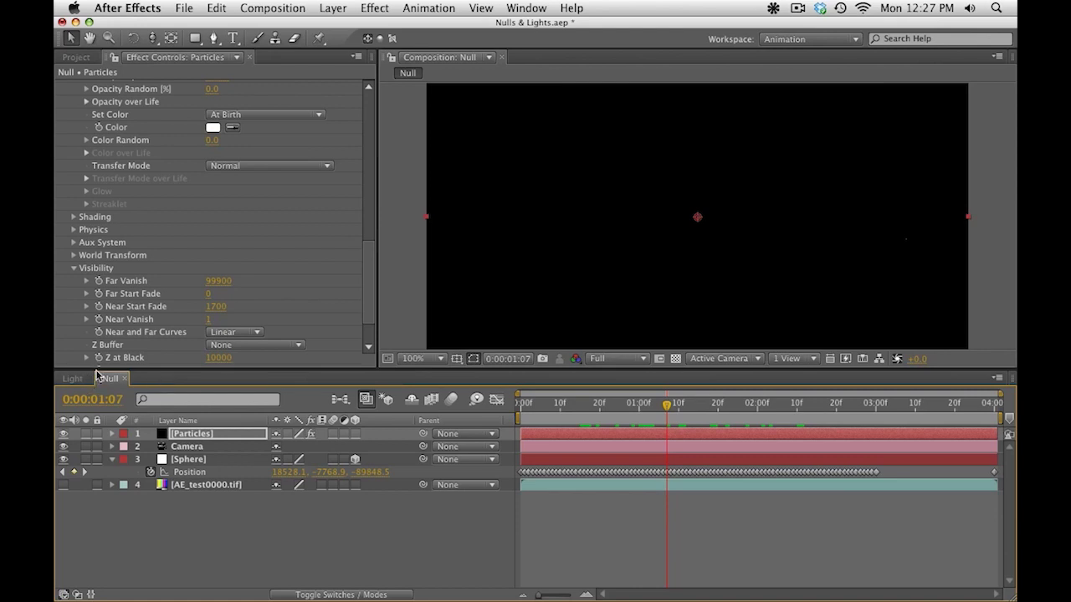
Scrub the Null comp between its start and about two seconds to check the particles.
{"action": "left_click", "coordinate": [552, 416]}
{"action": "left_click_drag", "start_coordinate": [552, 416], "coordinate": [624, 432]}
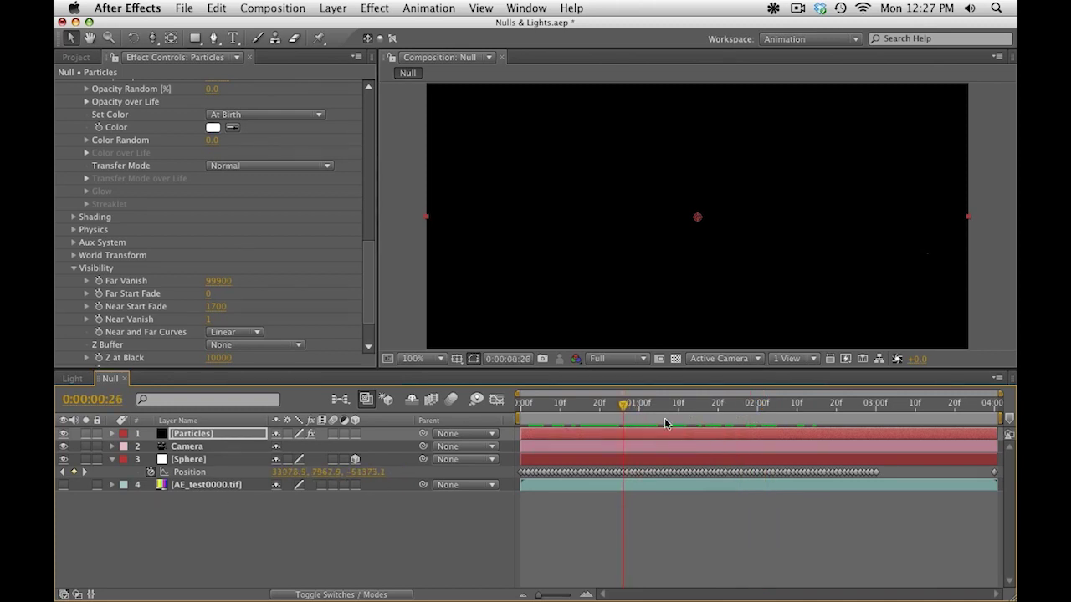
{"action": "left_click_drag", "start_coordinate": [627, 414], "coordinate": [746, 410]}
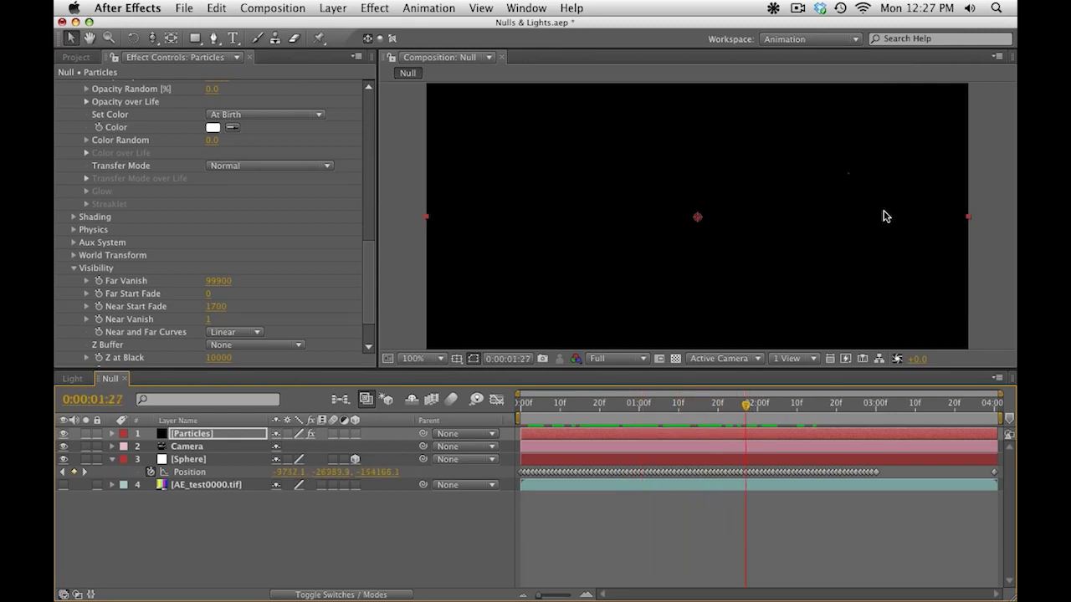
{"action": "left_click", "coordinate": [691, 410]}
{"action": "left_click_drag", "start_coordinate": [691, 410], "coordinate": [620, 472]}
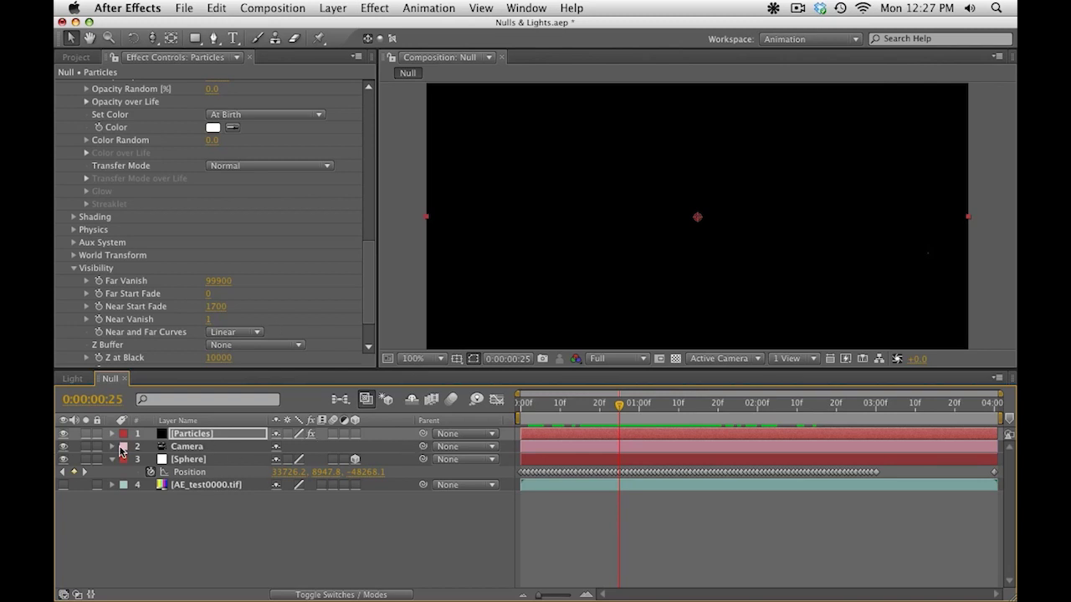
Open the Light comp and select the Sphere and Emitter light to compare paths at 0:00:02:14.
{"action": "left_click", "coordinate": [192, 498]}
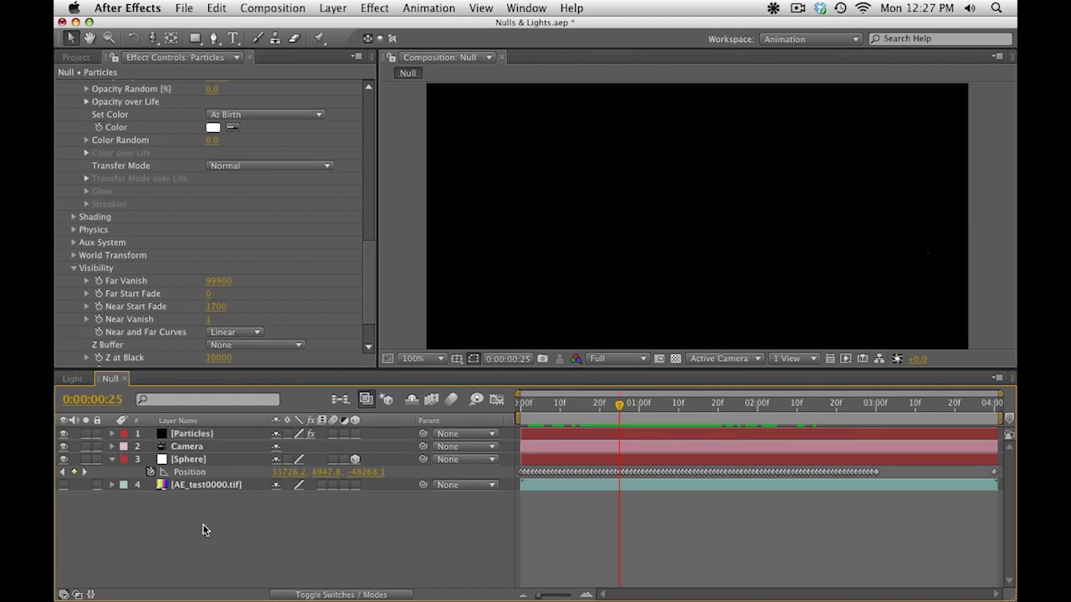
{"action": "left_click", "coordinate": [81, 383]}
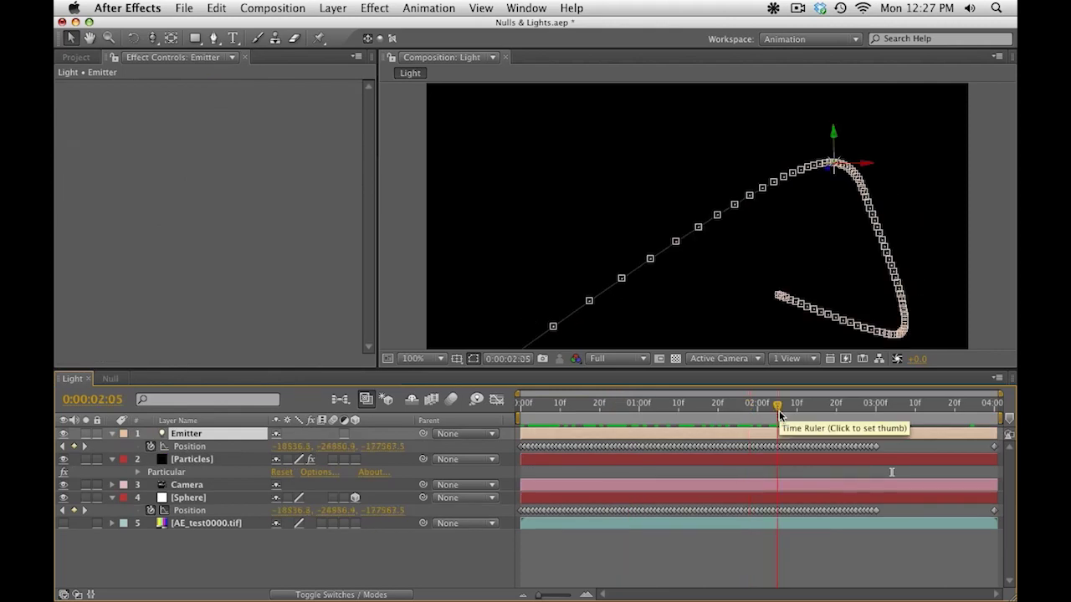
{"action": "left_click_drag", "start_coordinate": [777, 406], "coordinate": [903, 407]}
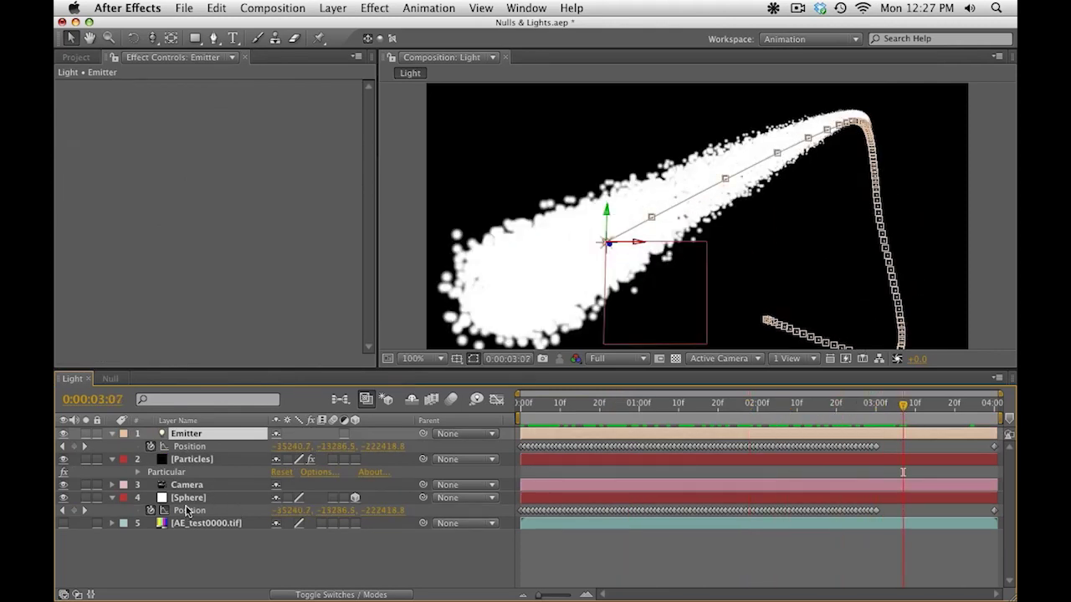
{"action": "left_click", "coordinate": [189, 511]}
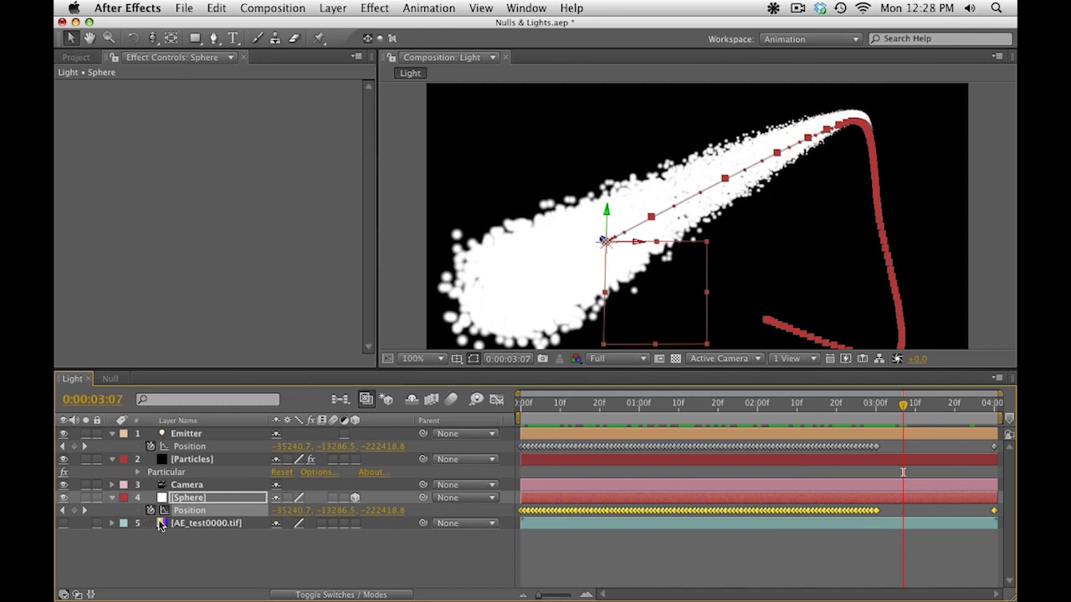
{"action": "left_click", "coordinate": [176, 434]}
{"action": "left_click_drag", "start_coordinate": [529, 410], "coordinate": [812, 410]}
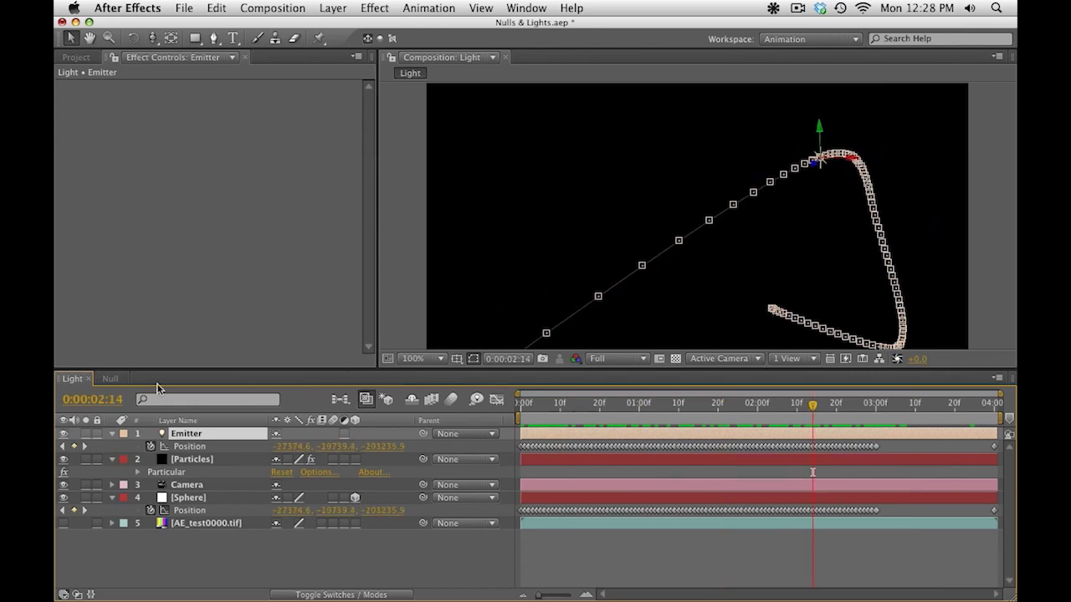
In the Null comp at 0:00:01:22, add a new light layer named Emitter.
{"action": "left_click", "coordinate": [103, 381]}
{"action": "left_click_drag", "start_coordinate": [638, 402], "coordinate": [726, 404]}
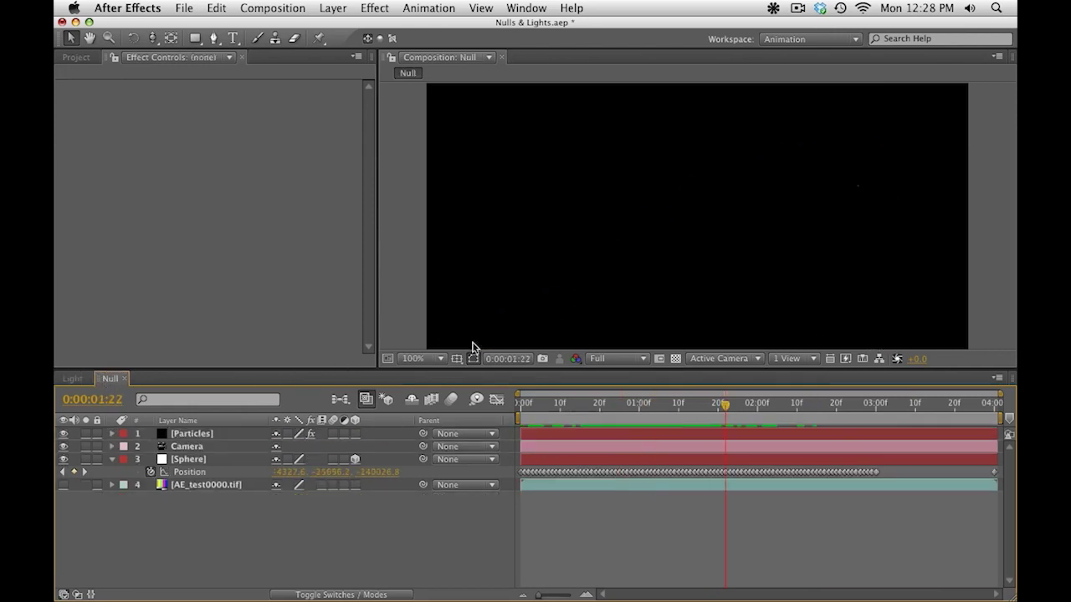
{"action": "left_click", "coordinate": [331, 7]}
{"action": "mouse_move", "coordinate": [351, 27]}
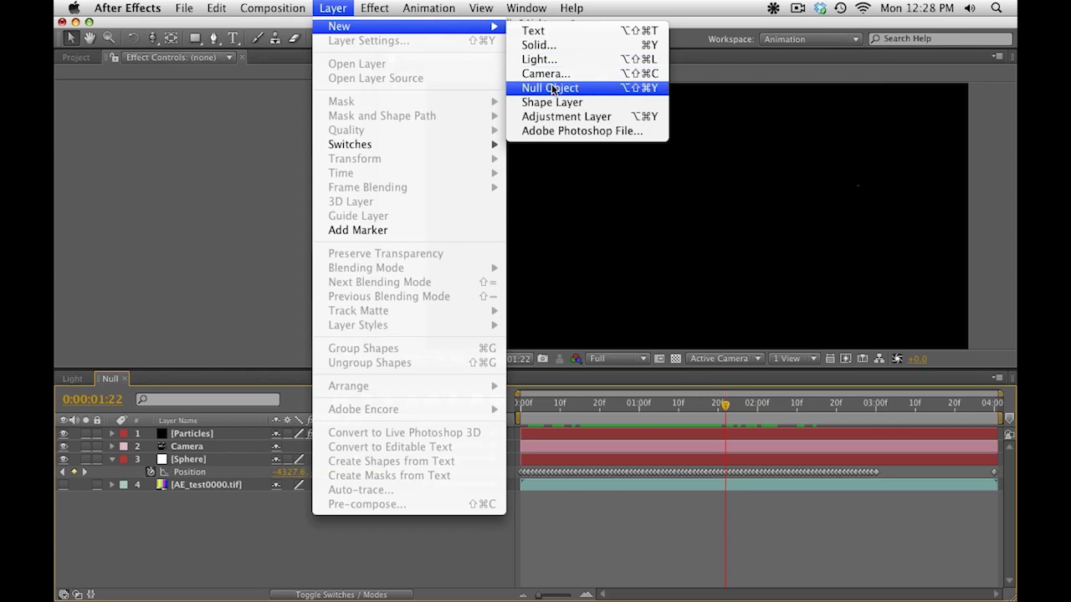
{"action": "left_click", "coordinate": [556, 59]}
{"action": "type", "text": "Z"}
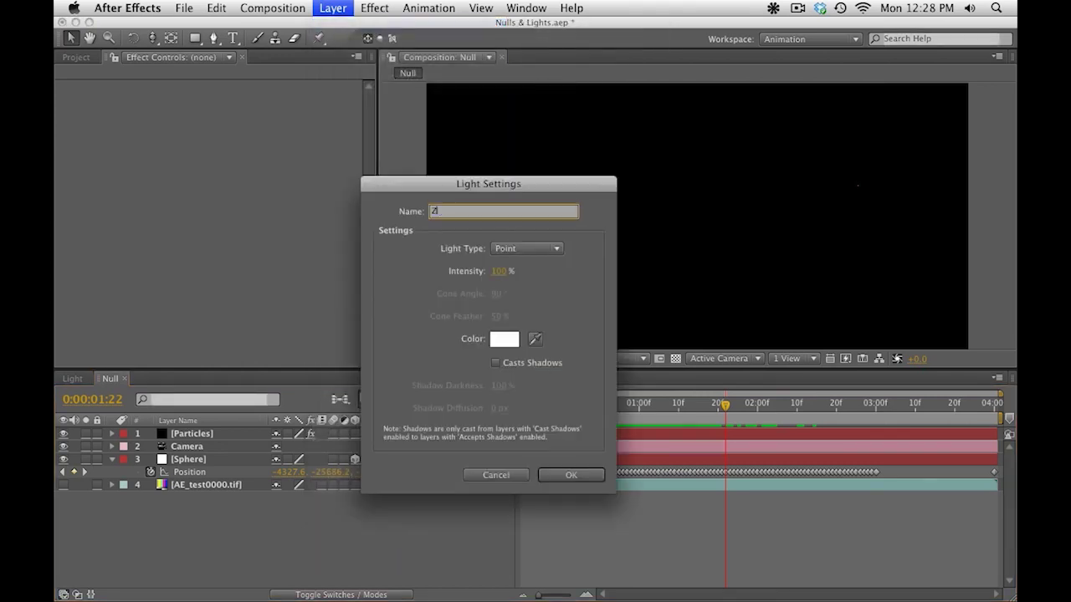
{"action": "key", "text": "Return"}
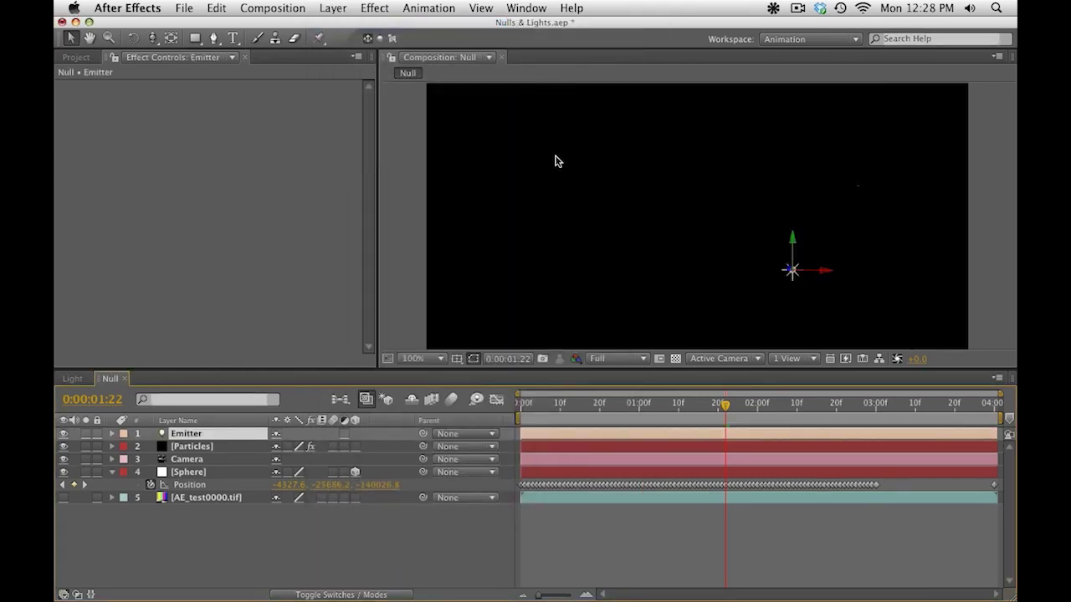
Copy the Sphere's Position keyframes onto the Emitter light and scrub to check its motion.
{"action": "left_click", "coordinate": [190, 485]}
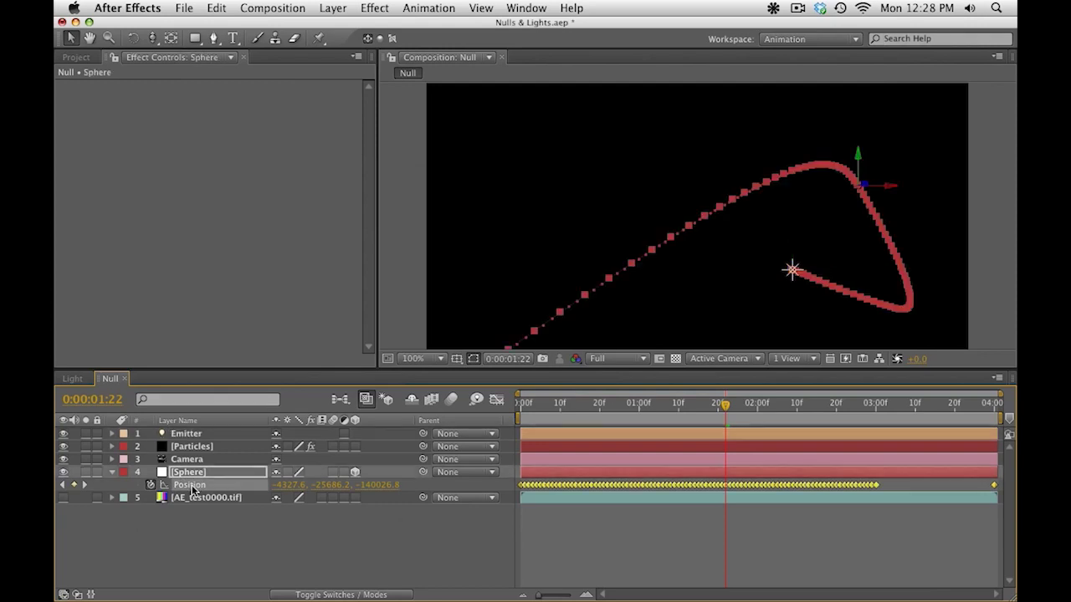
{"action": "key", "text": "Home"}
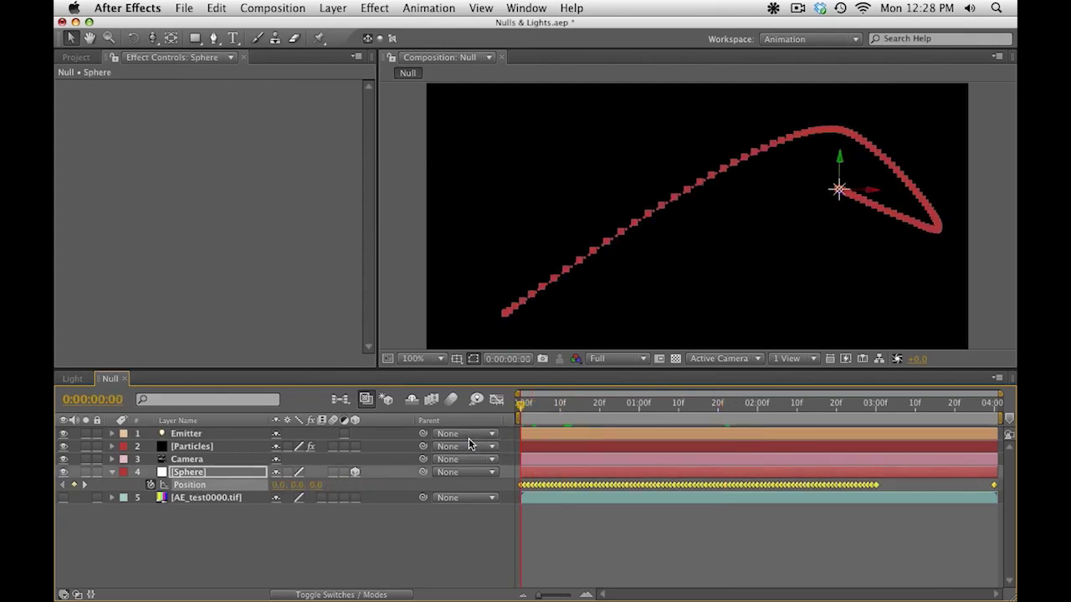
{"action": "left_click", "coordinate": [179, 420]}
{"action": "left_click", "coordinate": [185, 434]}
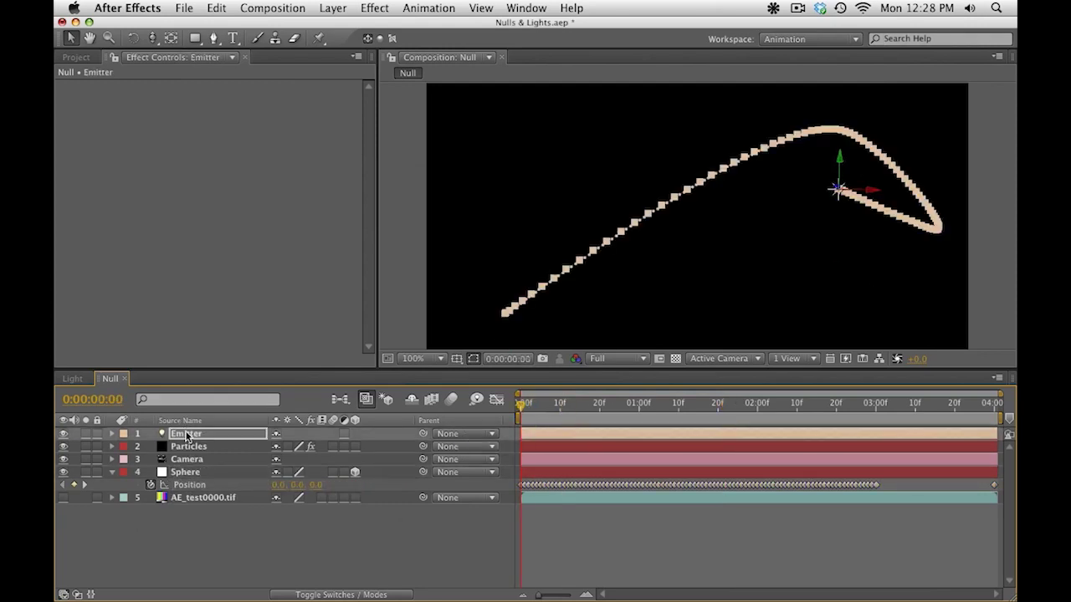
{"action": "key", "text": "ctrl+v"}
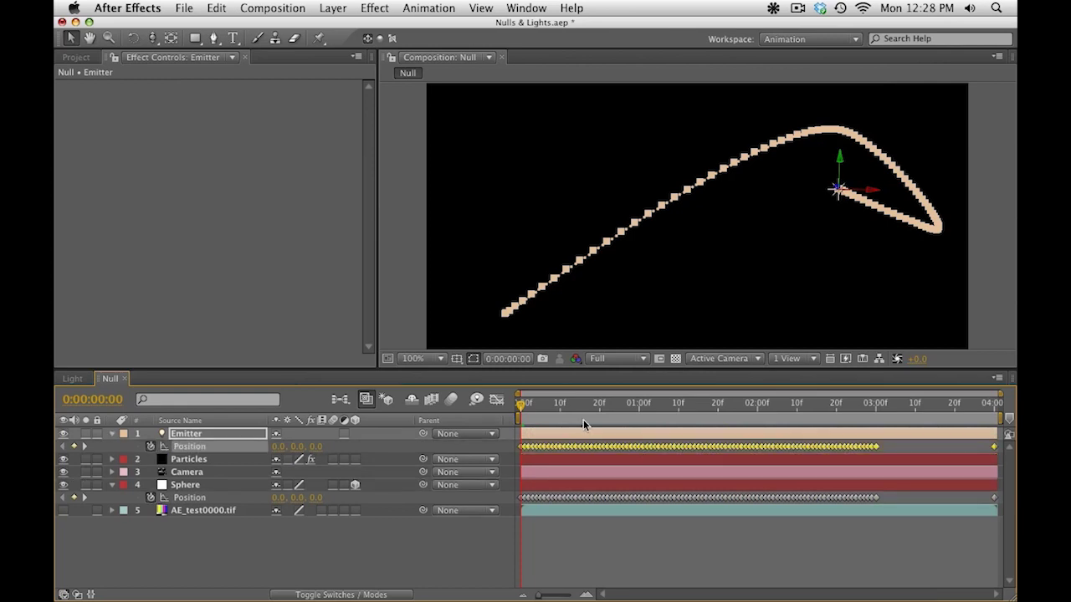
{"action": "left_click_drag", "start_coordinate": [588, 422], "coordinate": [776, 429]}
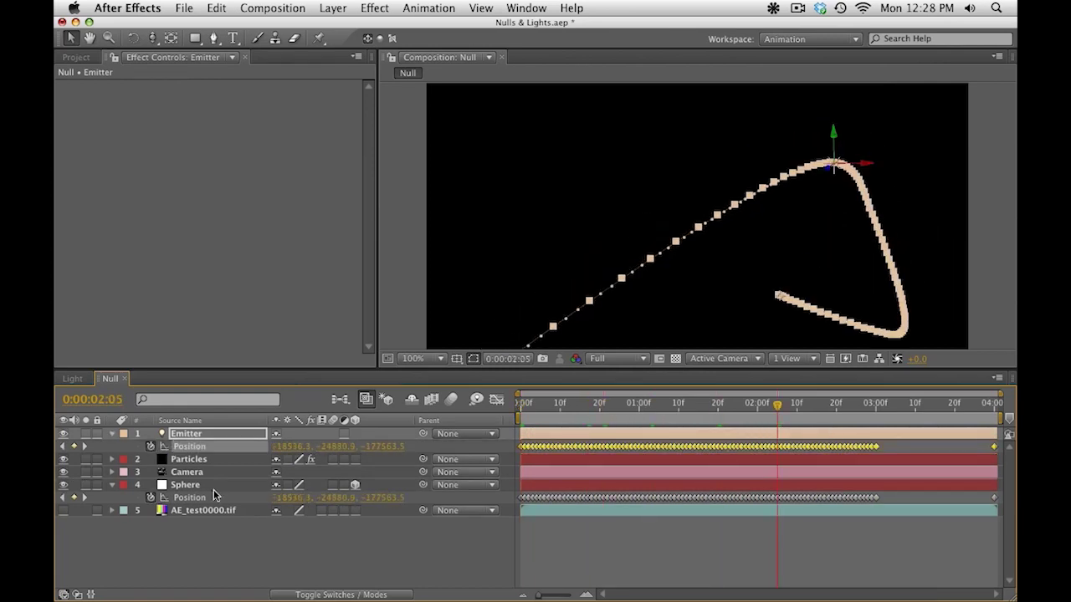
Select the Particles layer and reveal its expression-driven Particular properties.
{"action": "left_click", "coordinate": [179, 458]}
{"action": "key", "text": "e"}
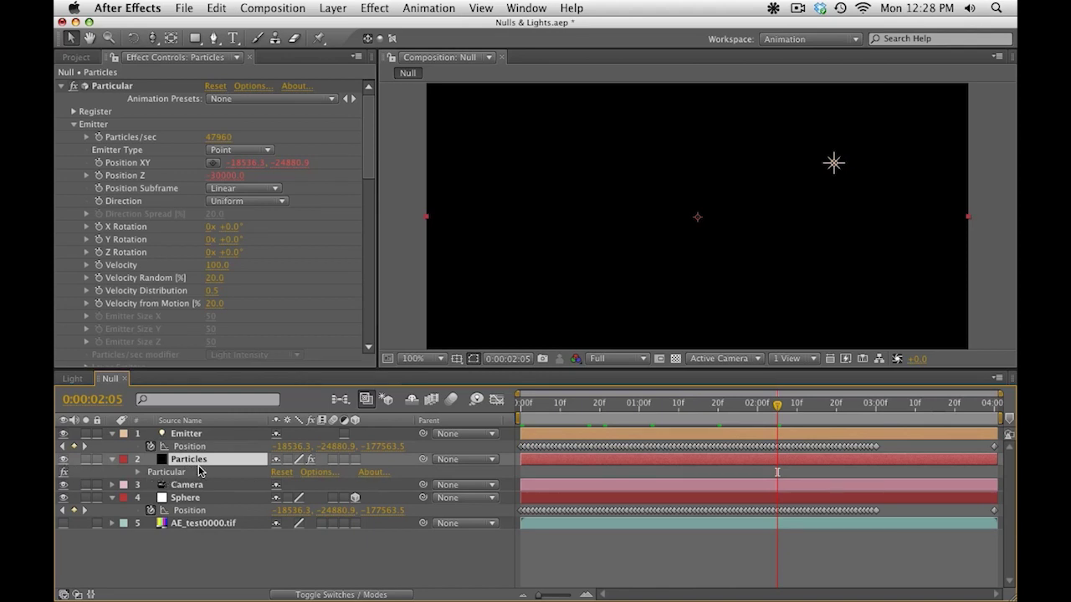
{"action": "key", "text": "e"}
{"action": "key", "text": "e"}
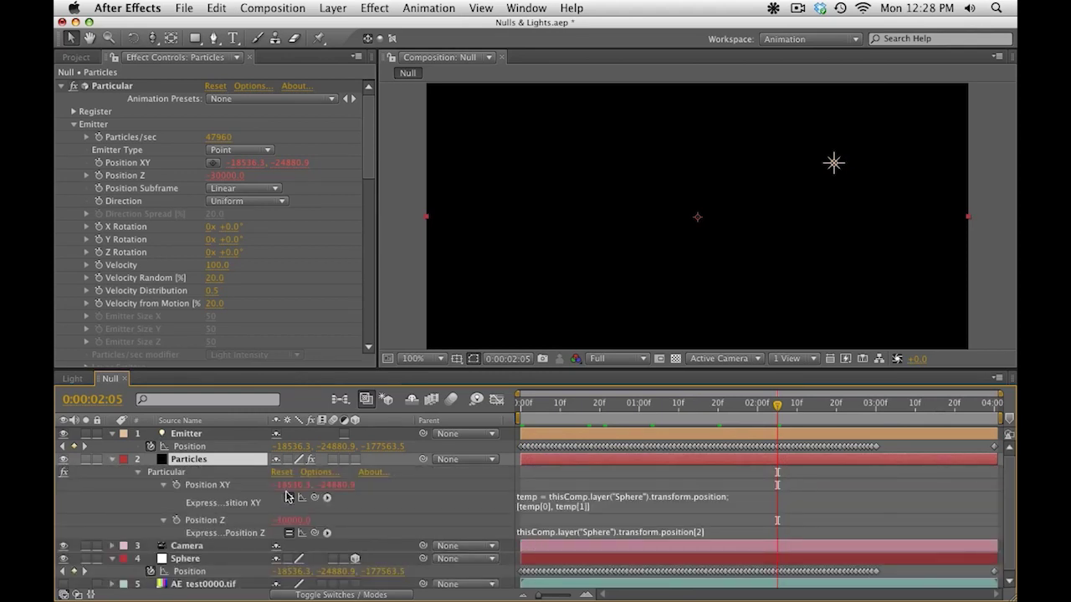
Disable the Position XY and Z expressions and set Emitter Type to Light(s).
{"action": "left_click", "coordinate": [290, 498]}
{"action": "left_click", "coordinate": [289, 533]}
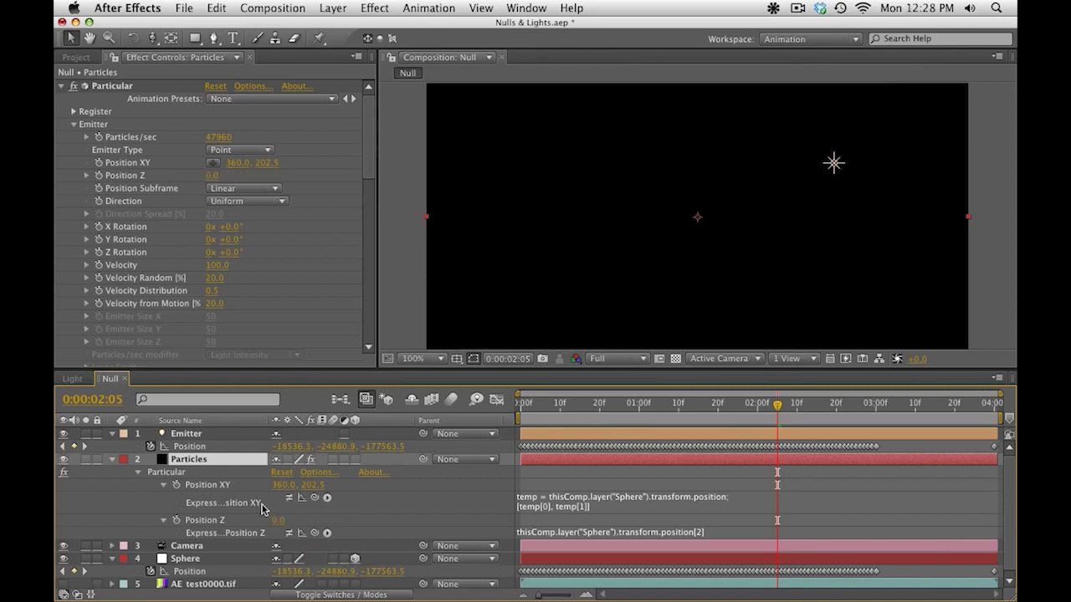
{"action": "left_click", "coordinate": [227, 151]}
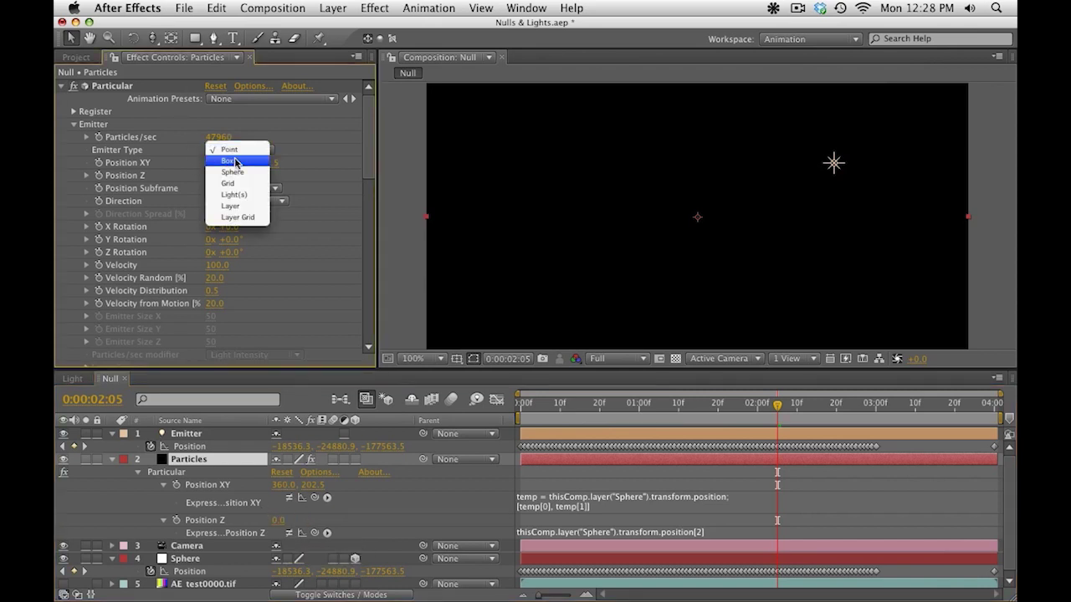
{"action": "left_click", "coordinate": [235, 195]}
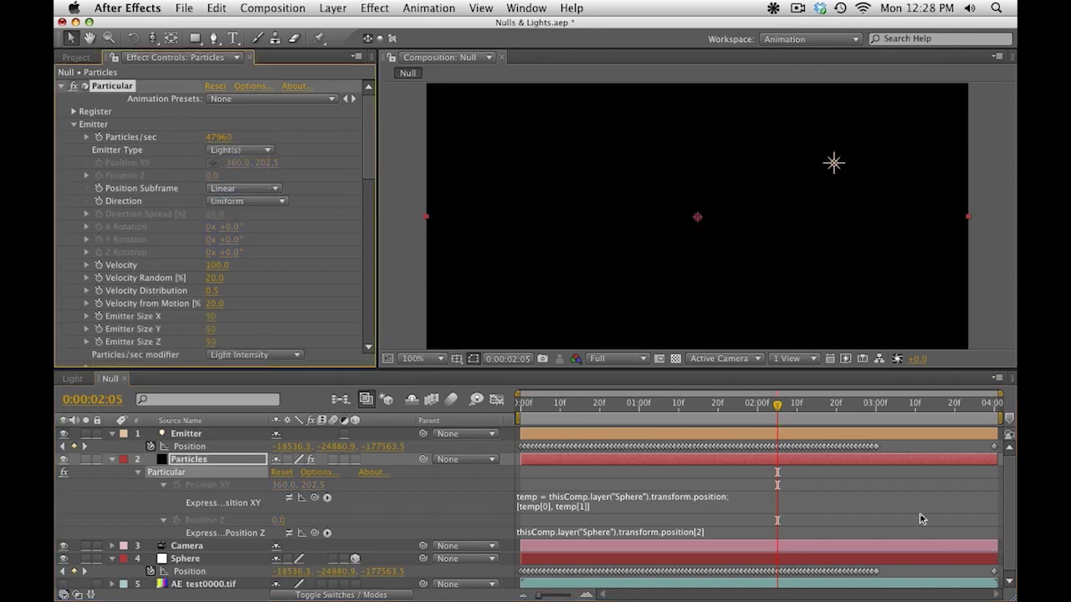
{"action": "left_click_drag", "start_coordinate": [747, 405], "coordinate": [848, 422]}
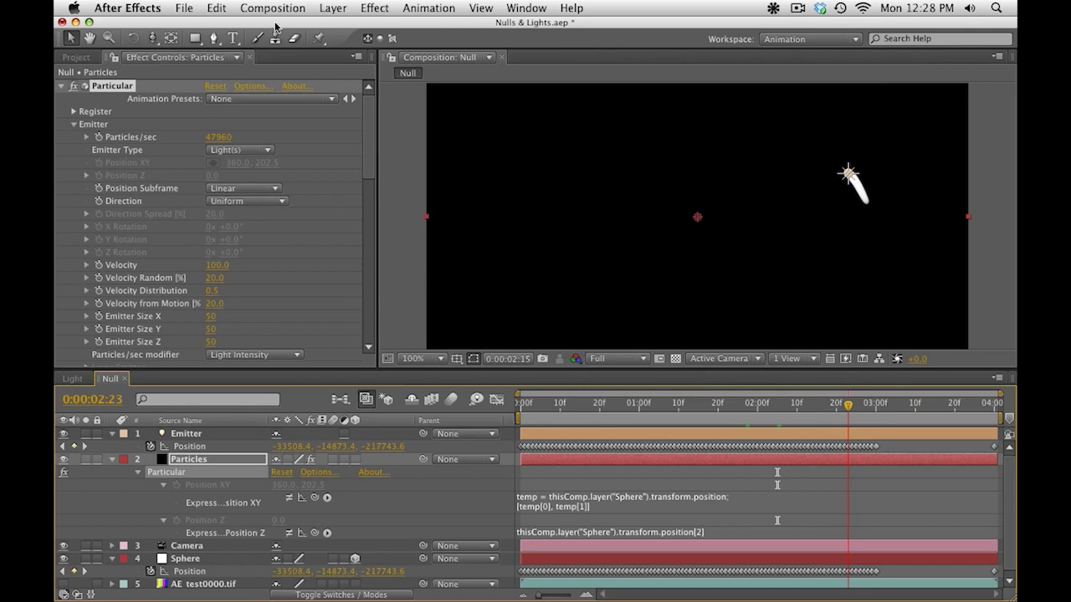
Lower Particles/sec to 1000 and set particle Size to 50, then preview the comet trail.
{"action": "key", "text": "Caps_Lock"}
{"action": "key", "text": "Home"}
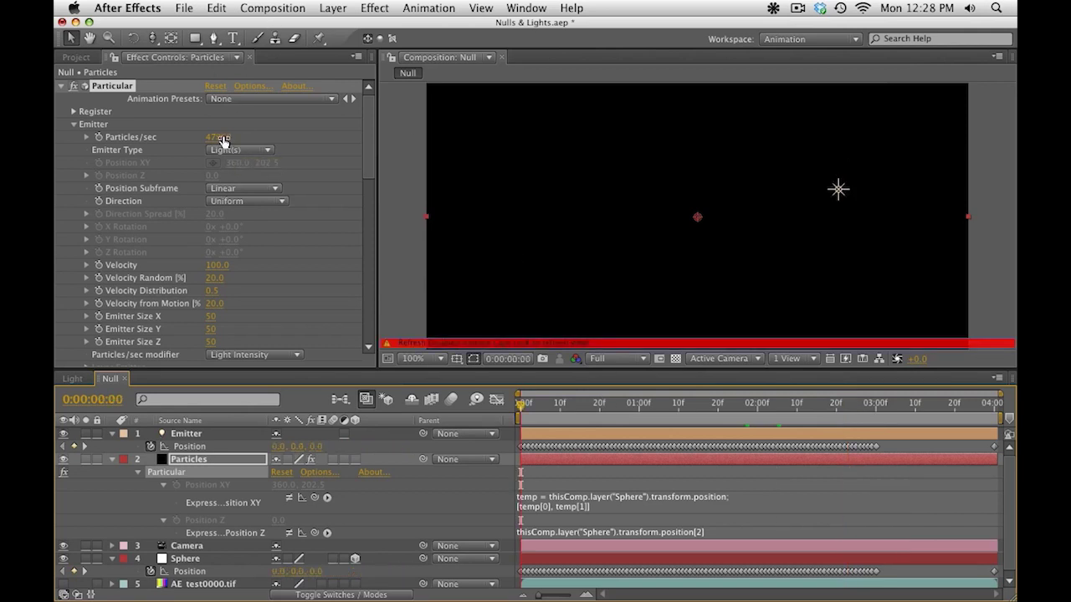
{"action": "left_click", "coordinate": [219, 137]}
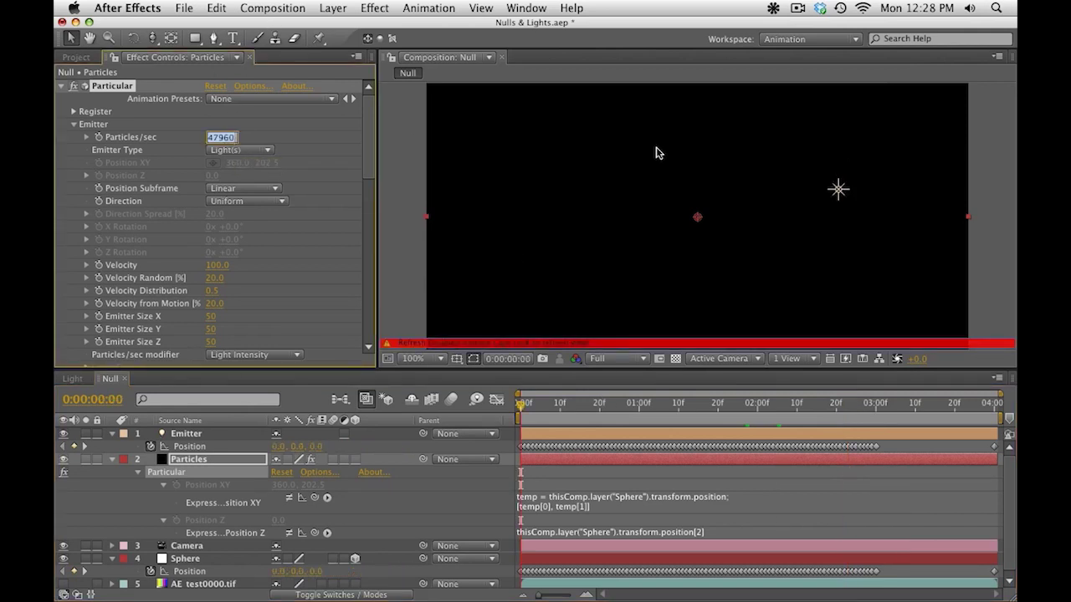
{"action": "type", "text": "1000"}
{"action": "key", "text": "Return"}
{"action": "scroll", "coordinate": [371, 173], "scroll_direction": "down", "scroll_amount": 5}
{"action": "scroll", "coordinate": [370, 173], "scroll_direction": "down", "scroll_amount": 2}
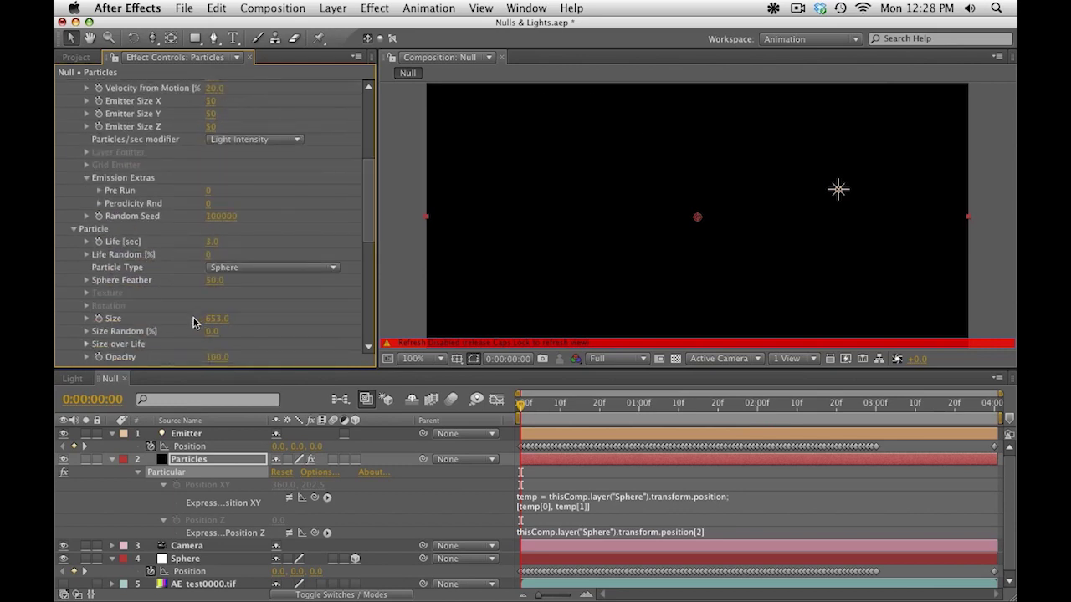
{"action": "left_click", "coordinate": [220, 319]}
{"action": "type", "text": "50"}
{"action": "key", "text": "Return"}
{"action": "mouse_move", "coordinate": [910, 415]}
{"action": "left_mouse_down"}
{"action": "mouse_move", "coordinate": [816, 415]}
{"action": "mouse_move", "coordinate": [918, 423]}
{"action": "mouse_move", "coordinate": [847, 427]}
{"action": "mouse_move", "coordinate": [887, 426]}
{"action": "left_mouse_up"}
Scrub Particular's Far Vanish to 68300, then collapse Particles and select the Emitter light.
{"action": "scroll", "coordinate": [287, 243], "scroll_direction": "down", "scroll_amount": 10}
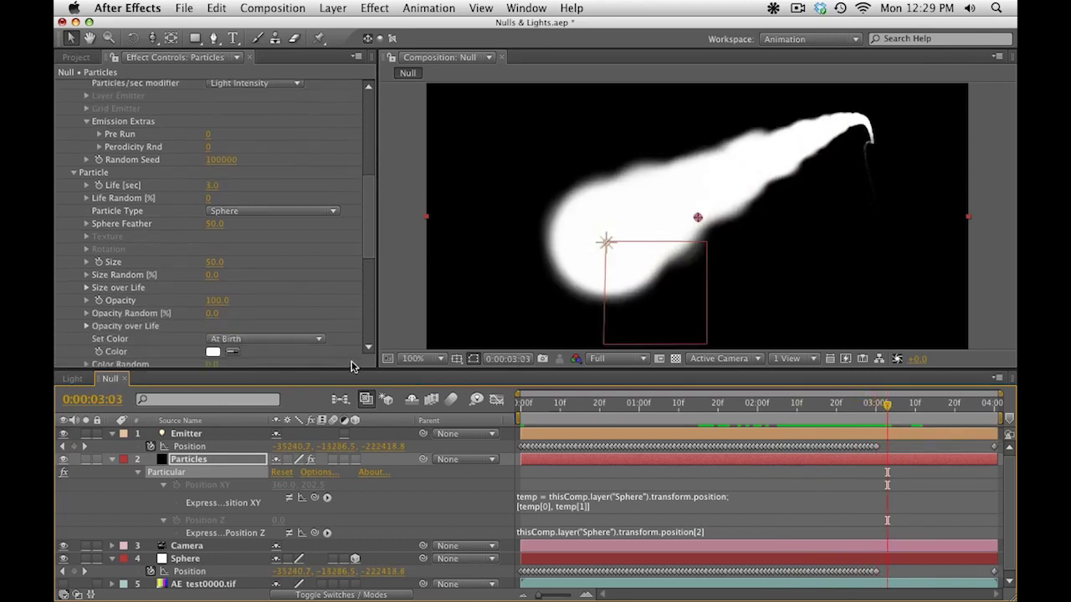
{"action": "left_click_drag", "start_coordinate": [220, 235], "coordinate": [153, 243]}
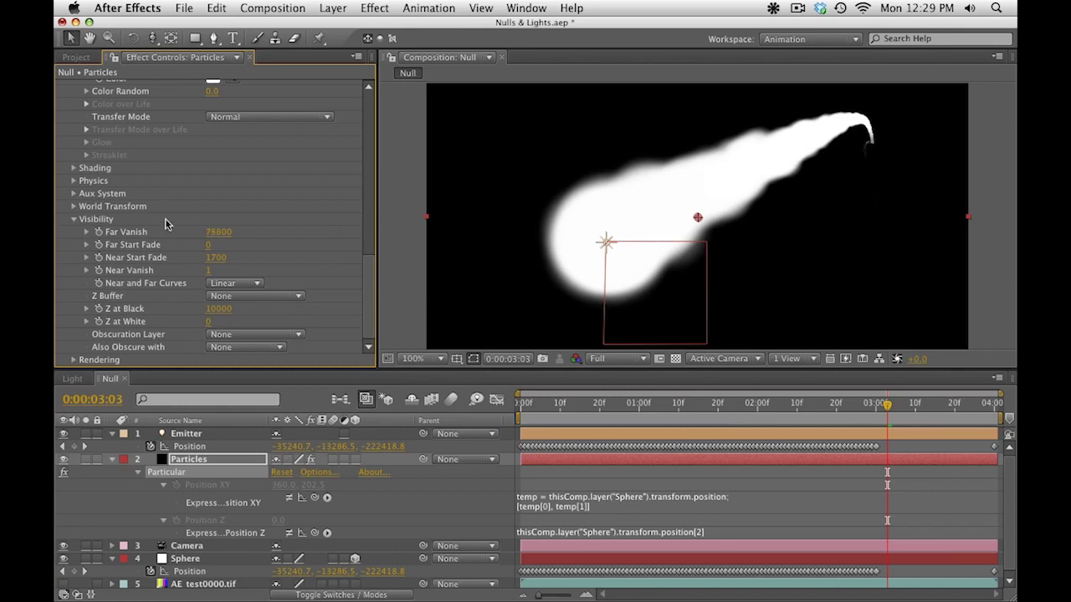
{"action": "left_click_drag", "start_coordinate": [220, 238], "coordinate": [182, 231]}
{"action": "left_click_drag", "start_coordinate": [227, 235], "coordinate": [56, 241]}
{"action": "mouse_move", "coordinate": [182, 232]}
{"action": "left_mouse_down"}
{"action": "mouse_move", "coordinate": [425, 226]}
{"action": "mouse_move", "coordinate": [184, 235]}
{"action": "left_mouse_up"}
{"action": "key", "text": "u"}
{"action": "left_click", "coordinate": [188, 433]}
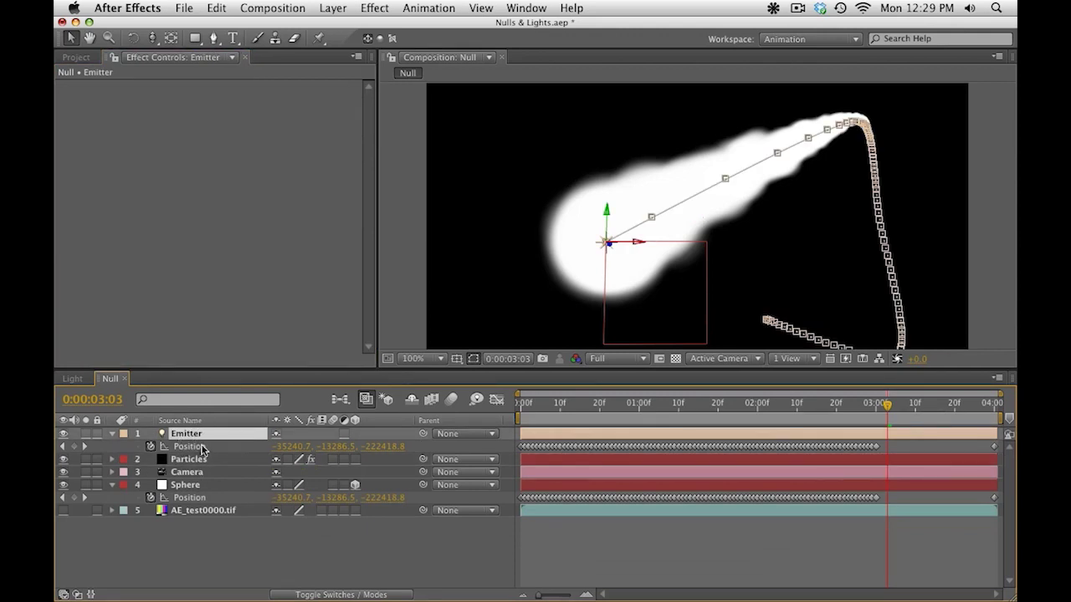
{"action": "left_click", "coordinate": [187, 486]}
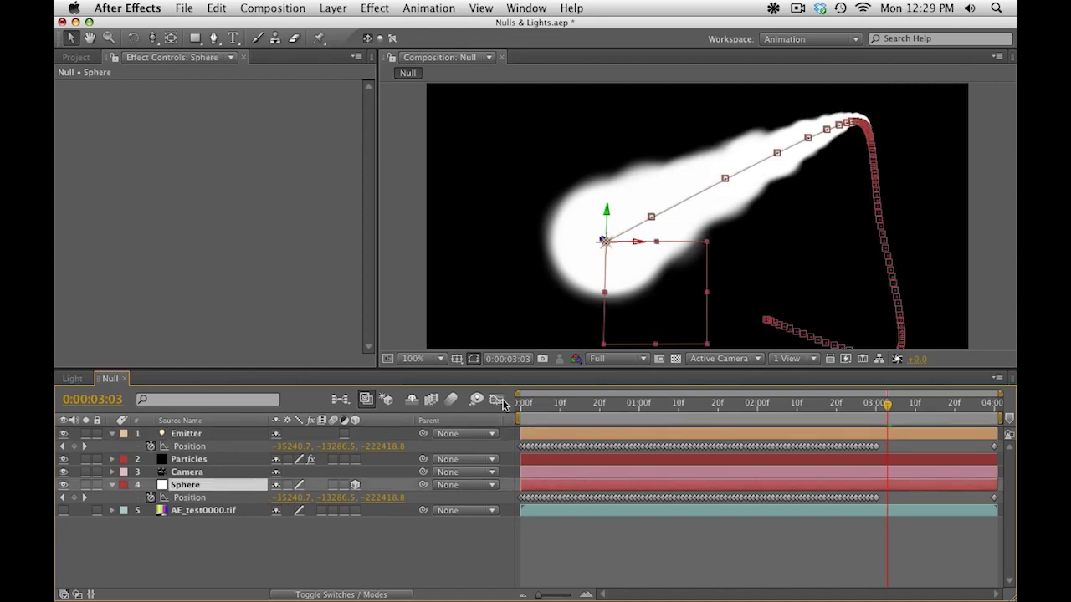
{"action": "left_click_drag", "start_coordinate": [578, 405], "coordinate": [896, 405]}
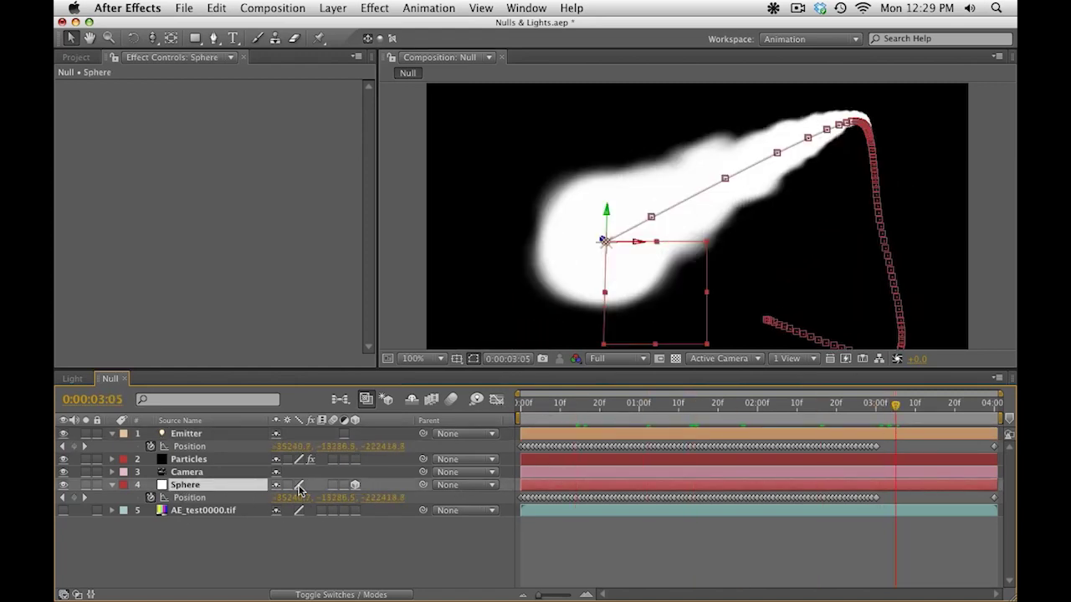
{"action": "left_click", "coordinate": [378, 497]}
{"action": "left_click", "coordinate": [391, 542]}
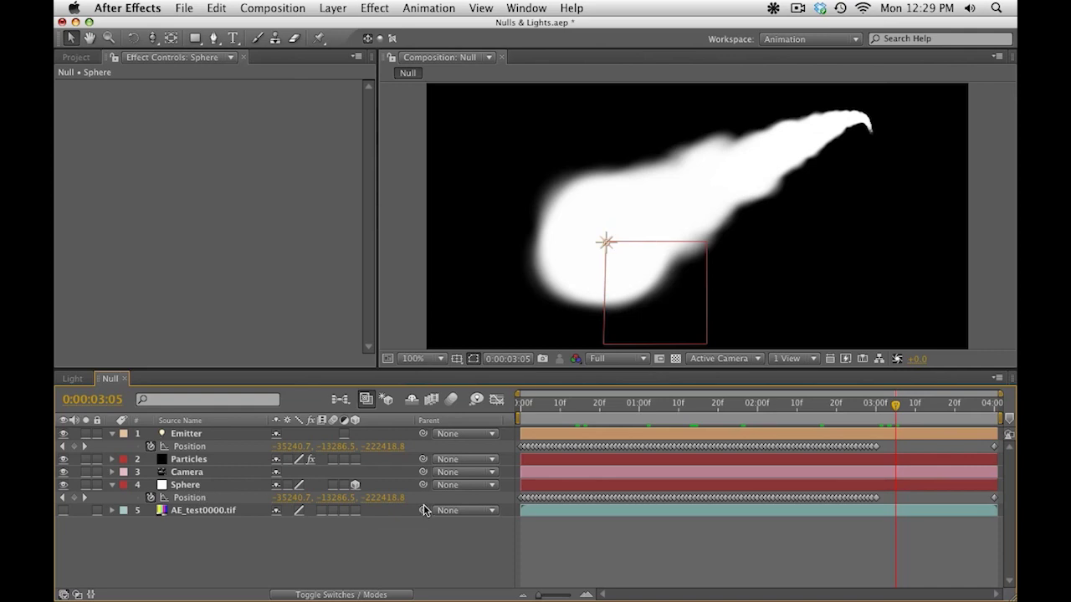
{"action": "left_click", "coordinate": [382, 498]}
{"action": "left_click", "coordinate": [326, 535]}
{"action": "mouse_move", "coordinate": [549, 425]}
{"action": "left_mouse_down"}
{"action": "mouse_move", "coordinate": [860, 431]}
{"action": "mouse_move", "coordinate": [822, 437]}
{"action": "left_mouse_up"}
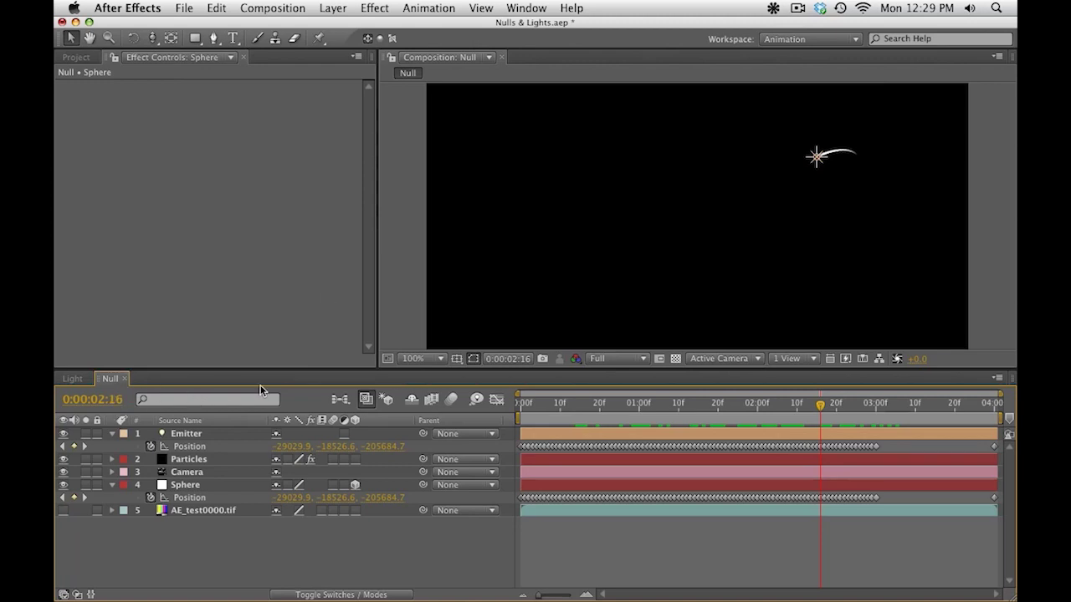
Close the Null and Light comps and open the Gaussian and Random Distribution comps.
{"action": "key", "text": "super+w"}
{"action": "key", "text": "super+w"}
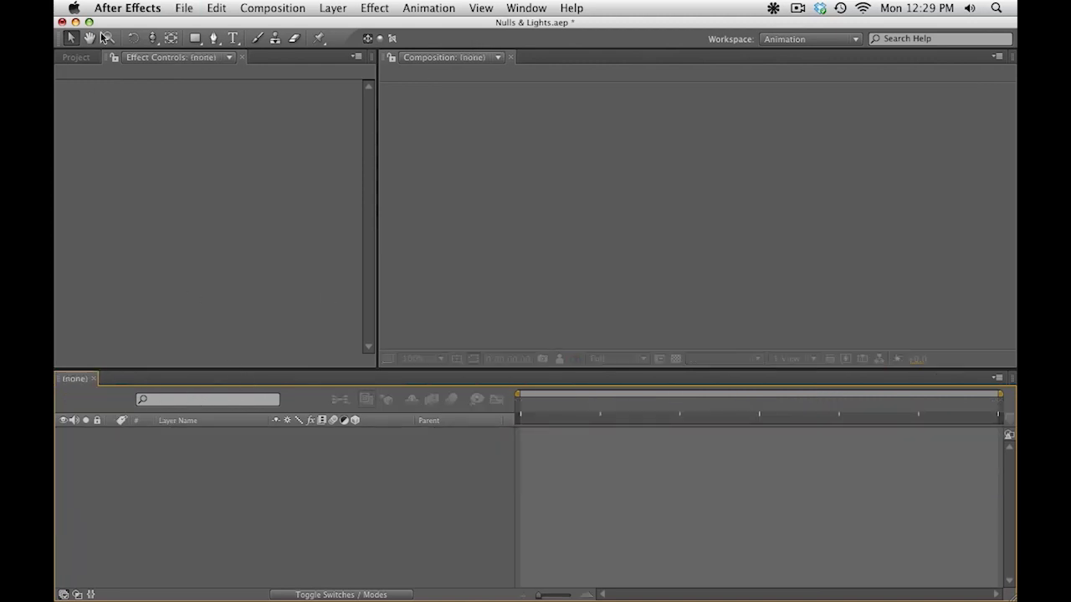
{"action": "left_click", "coordinate": [82, 59]}
{"action": "left_click", "coordinate": [163, 338]}
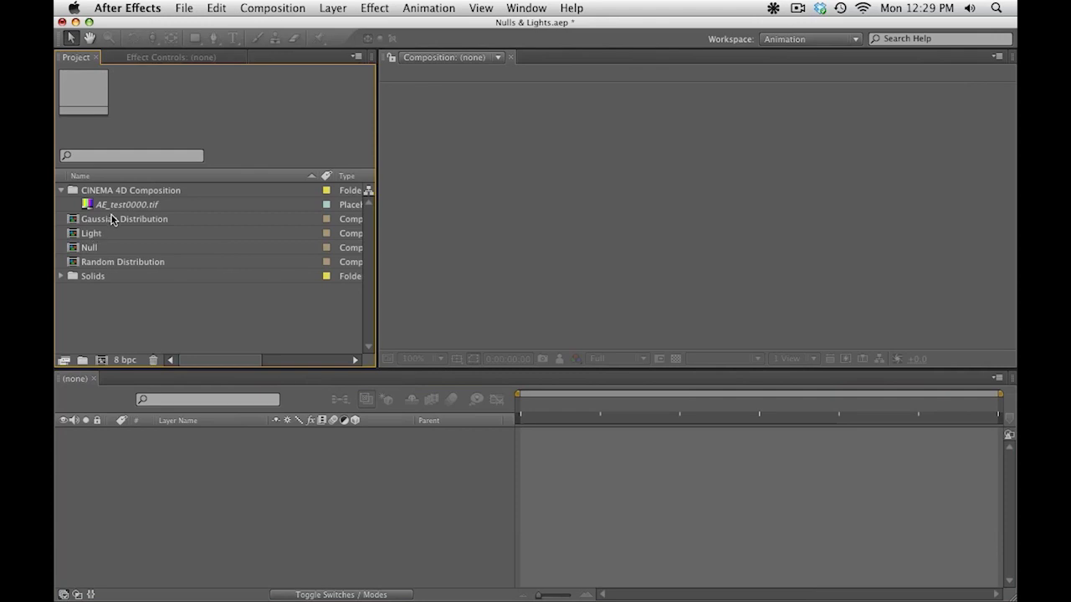
{"action": "double_click", "coordinate": [113, 219]}
{"action": "double_click", "coordinate": [126, 263]}
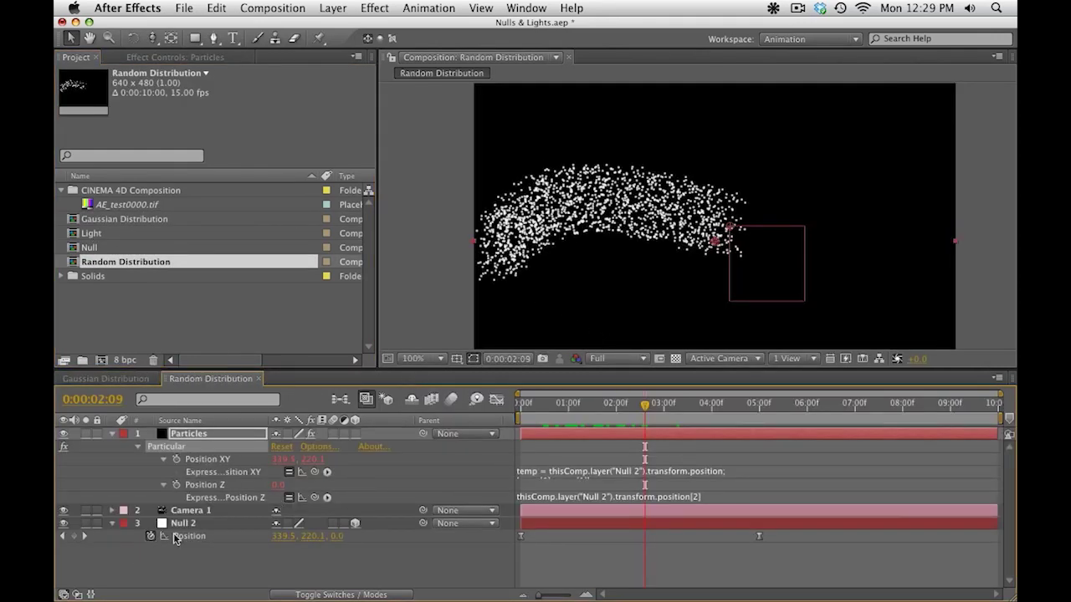
In Random Distribution, select Null 2 and preview particles following its Position XY/Z expressions.
{"action": "left_click", "coordinate": [244, 520]}
{"action": "left_click", "coordinate": [523, 404]}
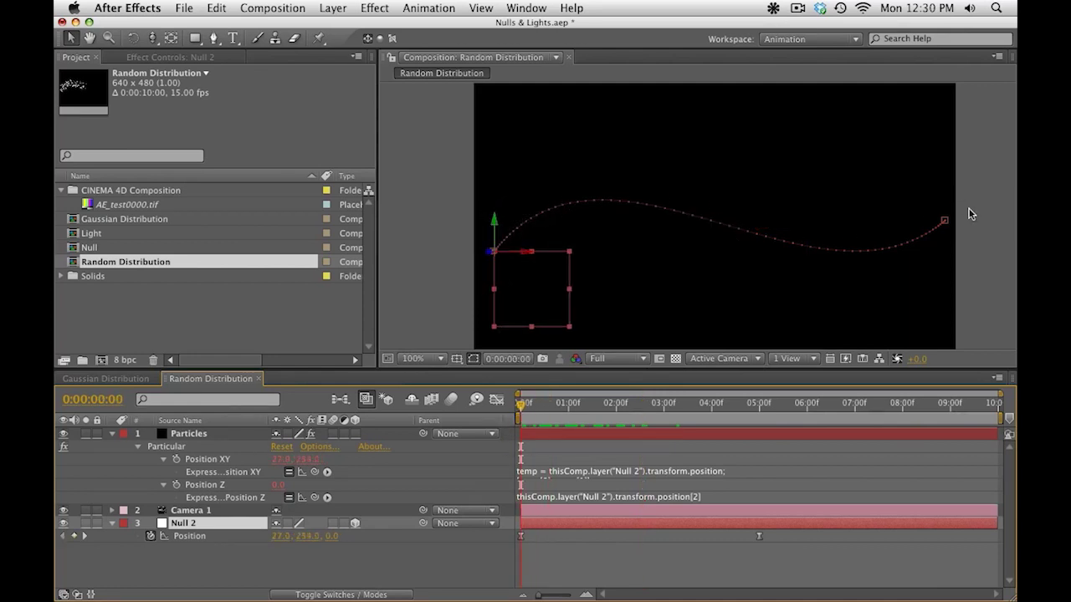
{"action": "left_click", "coordinate": [552, 471]}
{"action": "key", "text": "KP_Enter"}
{"action": "left_click", "coordinate": [543, 507]}
{"action": "key", "text": "KP_Enter"}
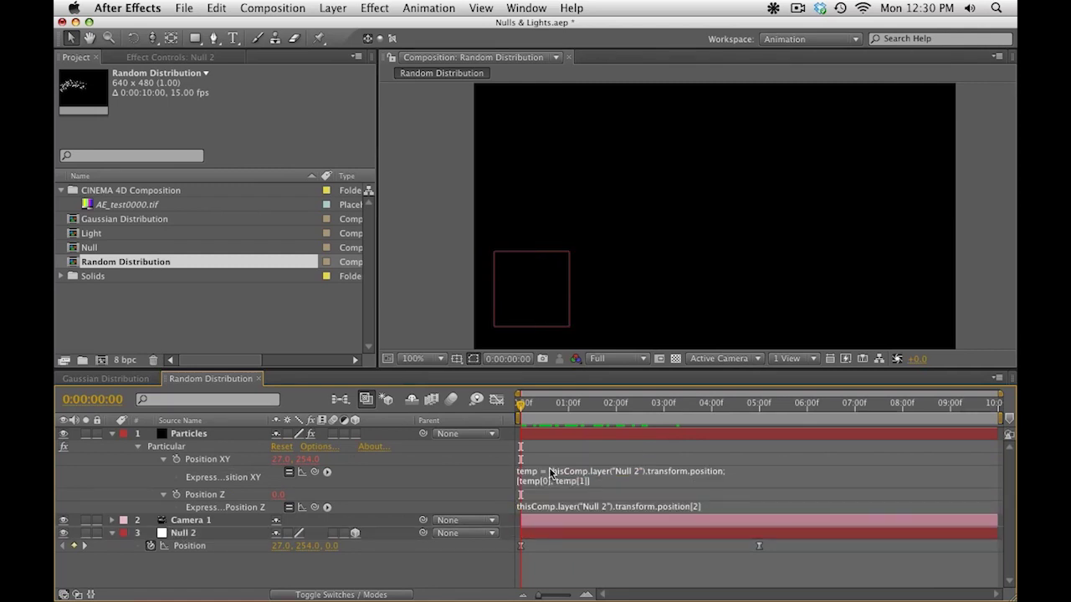
{"action": "left_click_drag", "start_coordinate": [537, 404], "coordinate": [684, 405]}
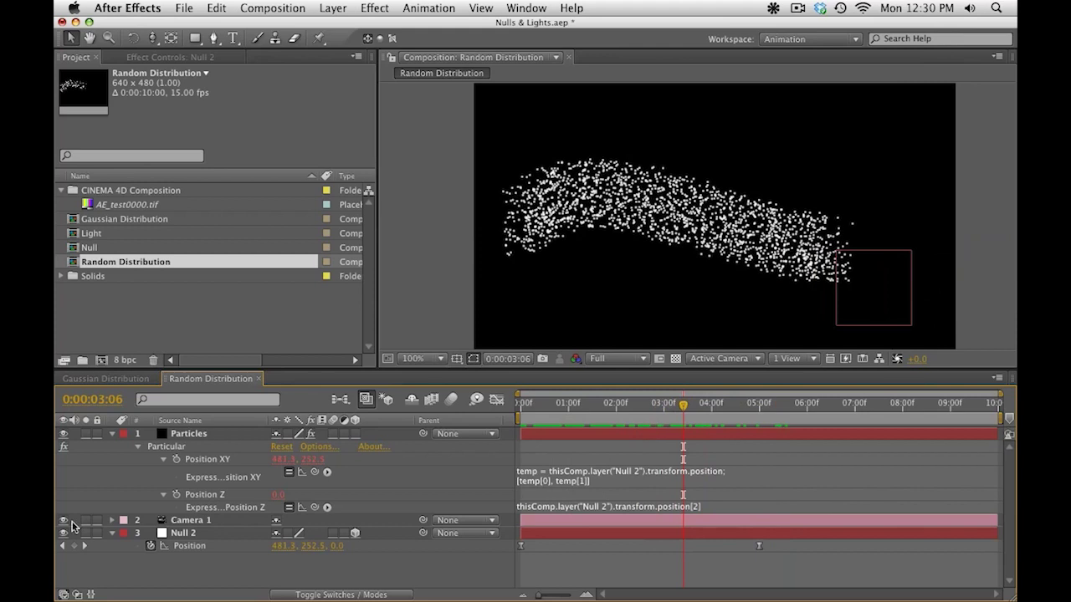
Confirm the Particles emitter type stays Box, then bring Gaussian Distribution forward.
{"action": "left_click", "coordinate": [174, 446]}
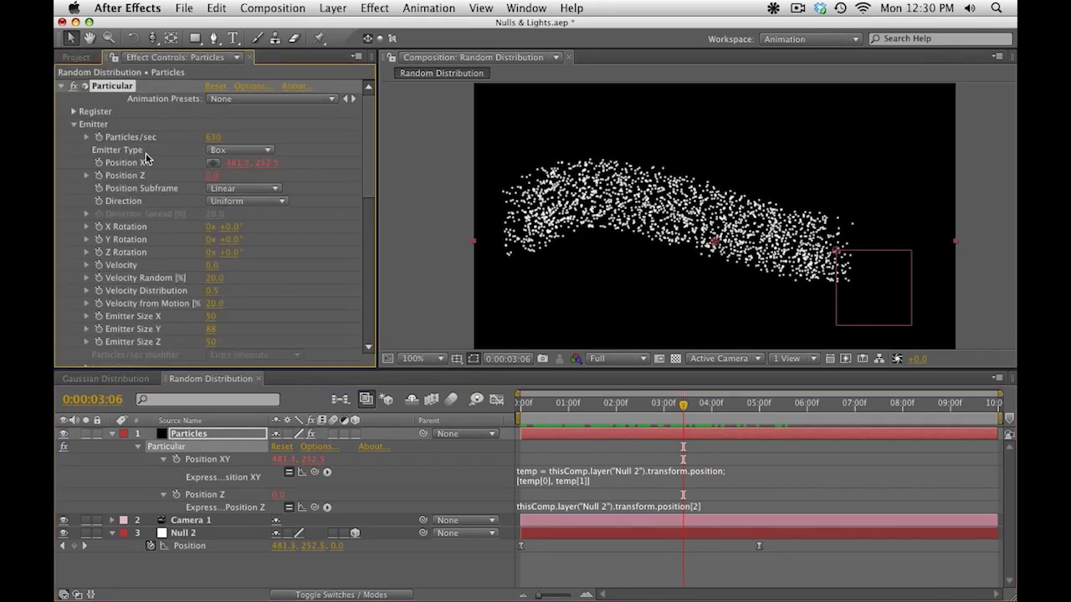
{"action": "left_click", "coordinate": [238, 151]}
{"action": "left_click", "coordinate": [238, 151]}
{"action": "left_click", "coordinate": [113, 378]}
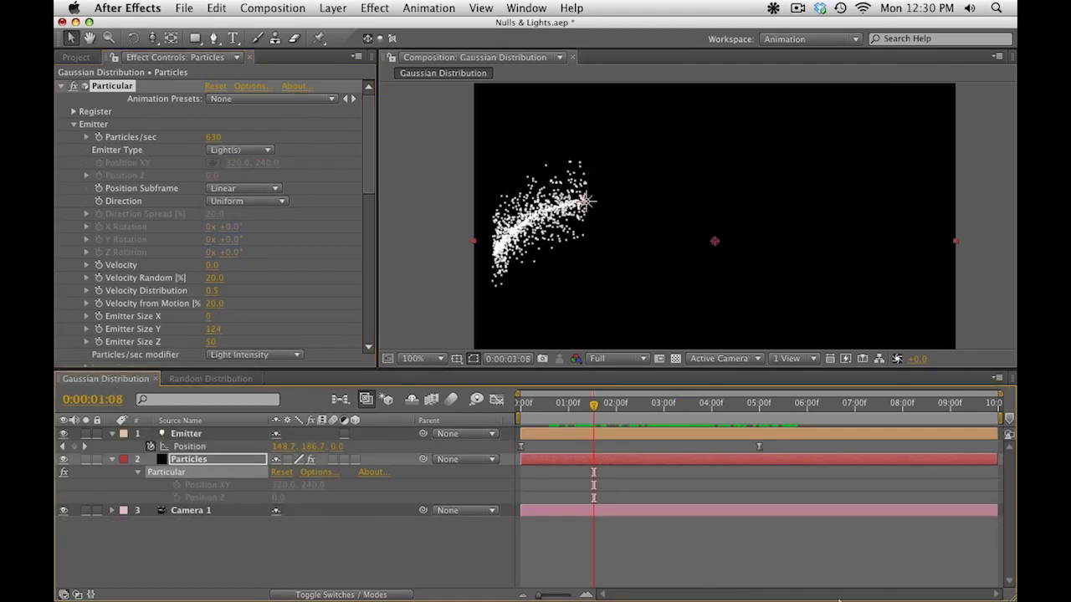
Scrub the Gaussian particle trail to 3:13 and select the Emitter's first path keyframe.
{"action": "left_click_drag", "start_coordinate": [591, 436], "coordinate": [703, 427]}
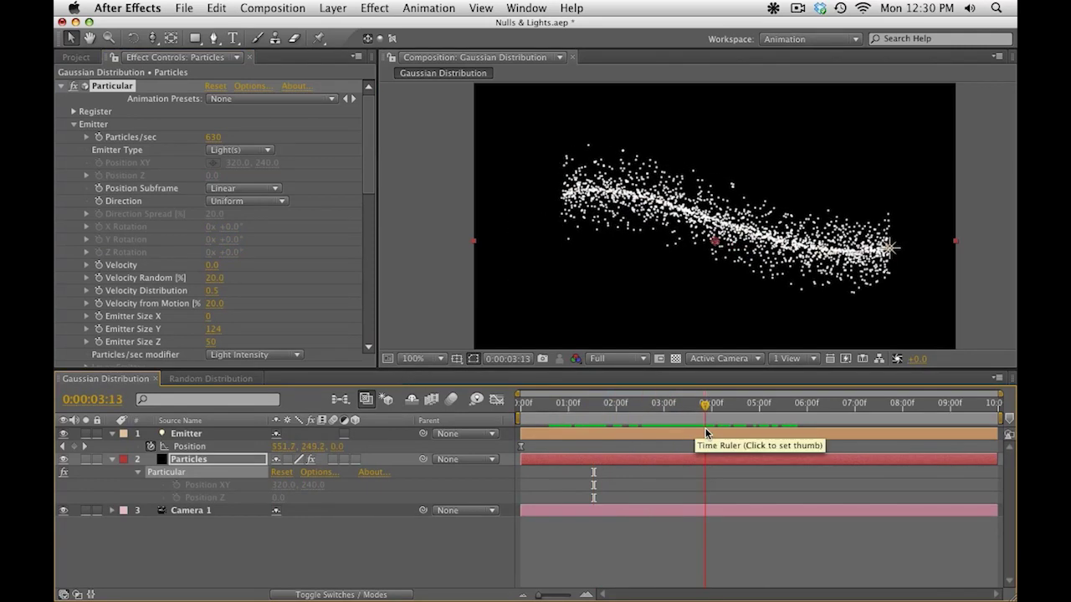
{"action": "left_click", "coordinate": [700, 431]}
{"action": "left_click", "coordinate": [493, 251]}
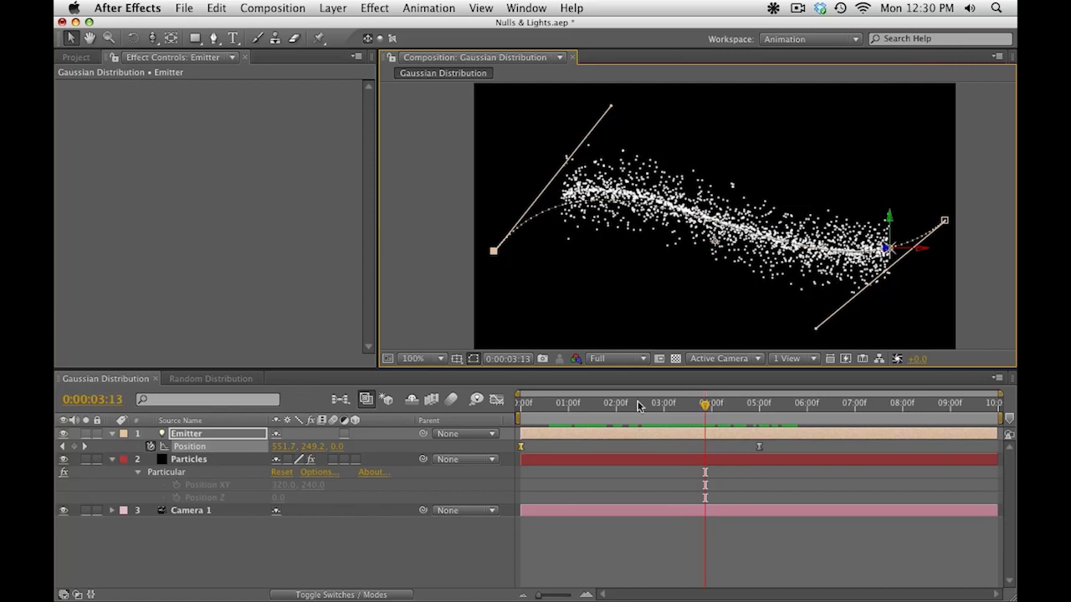
Confirm the Particles Emitter Type is Light(s), then return to Random Distribution.
{"action": "left_click", "coordinate": [182, 460]}
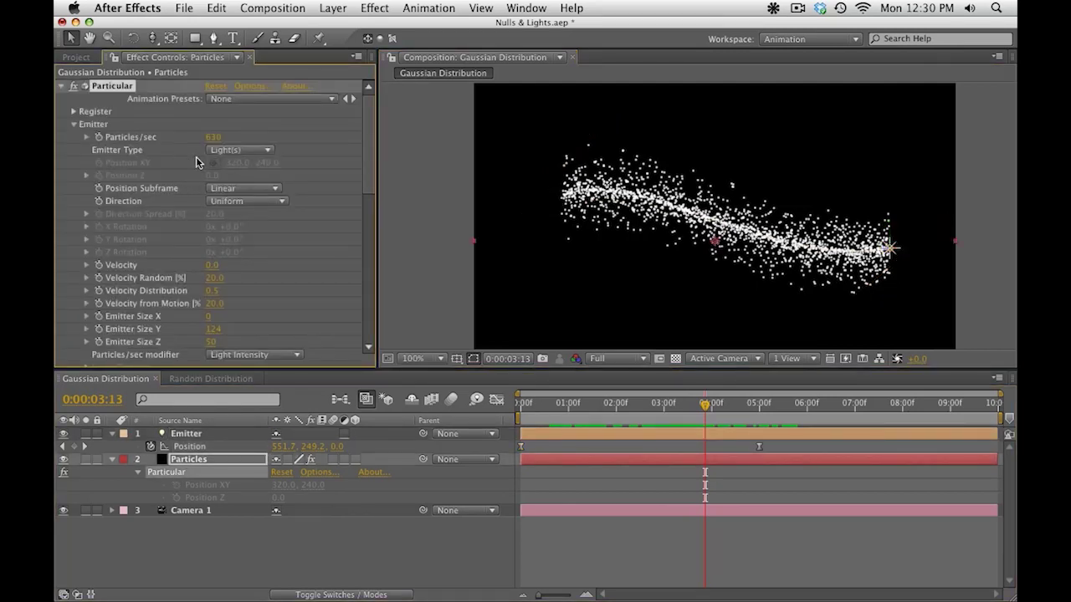
{"action": "left_click", "coordinate": [219, 151]}
{"action": "left_click", "coordinate": [219, 149]}
{"action": "left_click", "coordinate": [176, 379]}
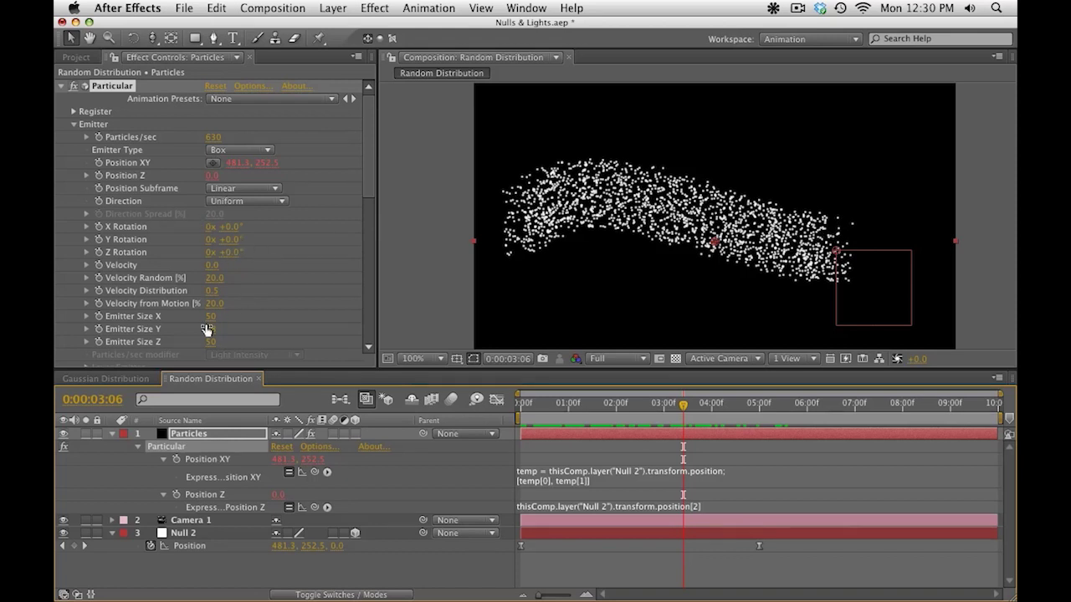
Raise Emitter Size Y to 131 and compare against the Gaussian Distribution comp.
{"action": "left_click_drag", "start_coordinate": [207, 328], "coordinate": [230, 321]}
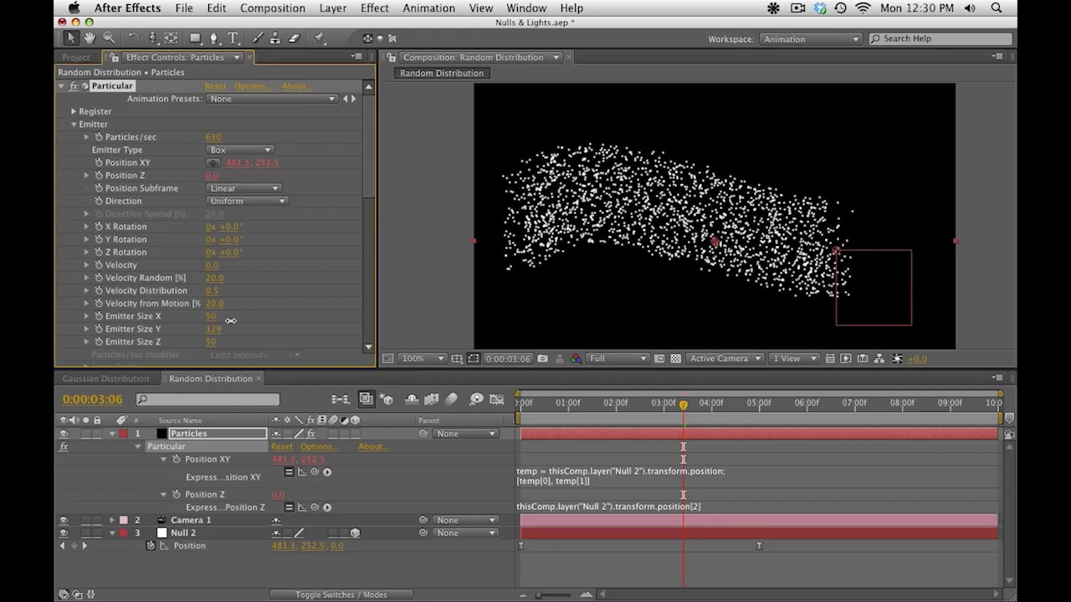
{"action": "left_click", "coordinate": [121, 377]}
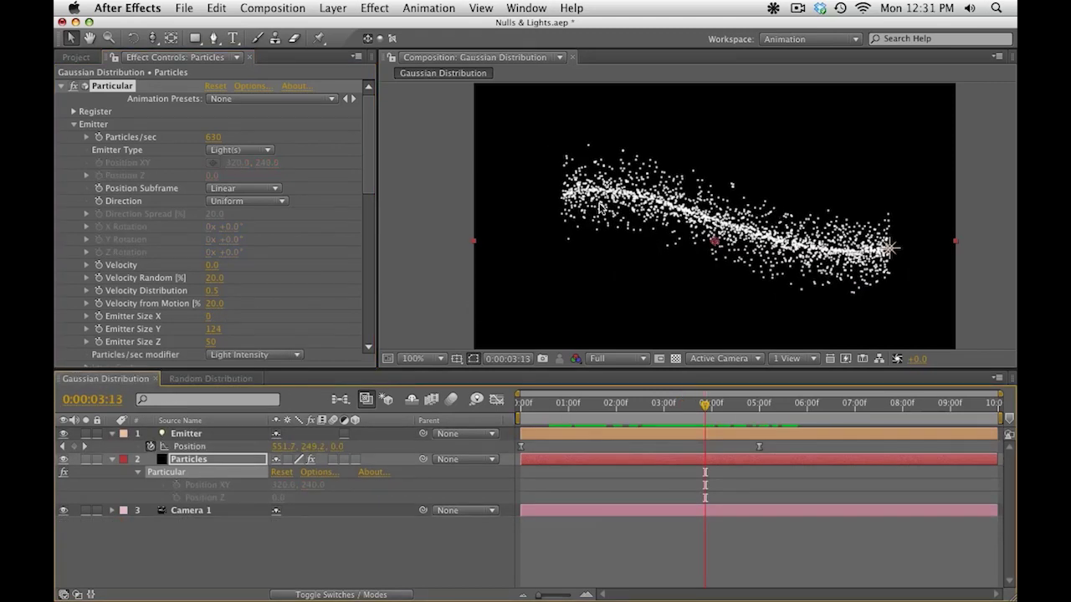
{"action": "left_click", "coordinate": [189, 380]}
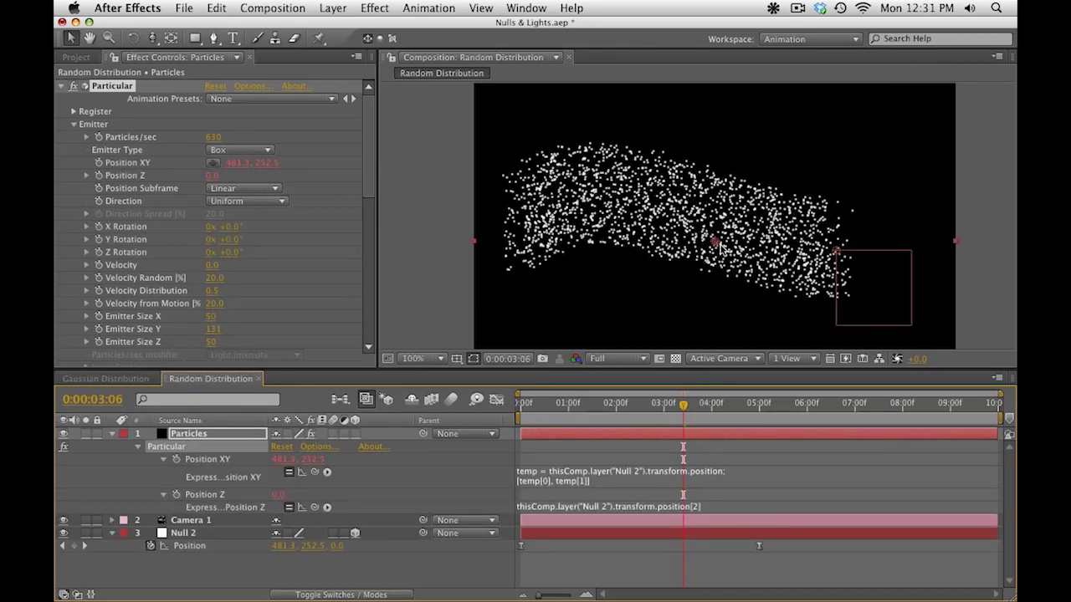
Scrub and play the Random Distribution animation between 1:07 and 2:06 to preview the taller cloud.
{"action": "left_click", "coordinate": [578, 413]}
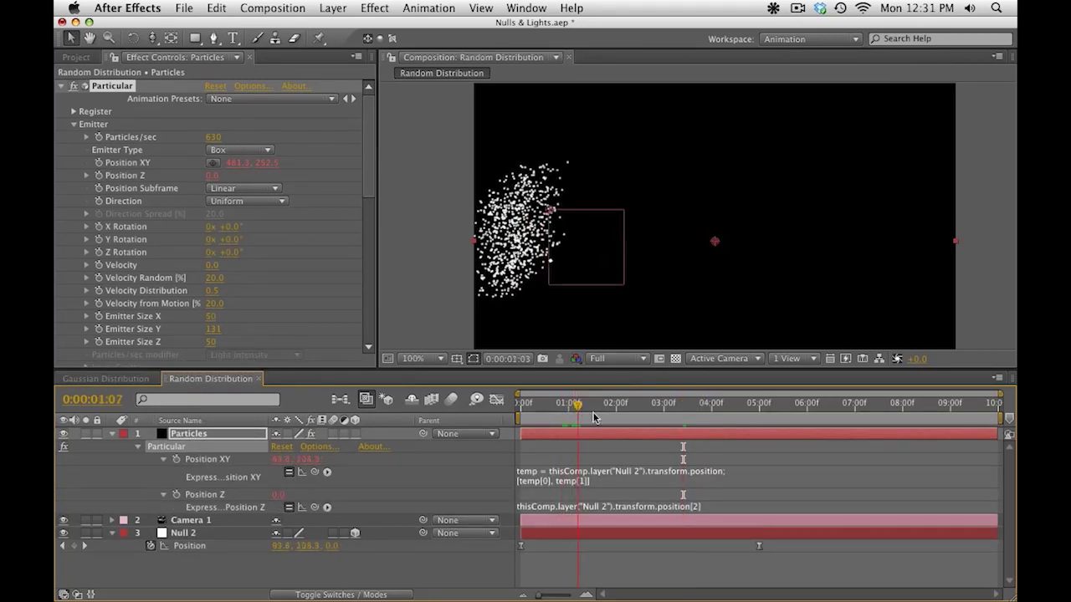
{"action": "left_click_drag", "start_coordinate": [594, 418], "coordinate": [658, 442]}
{"action": "left_click", "coordinate": [611, 424]}
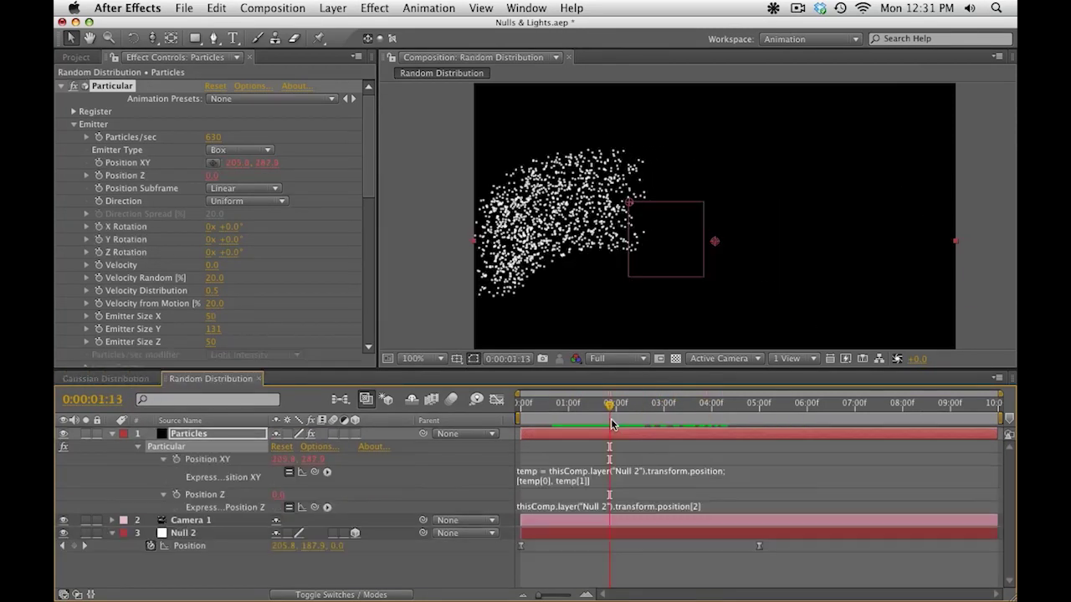
{"action": "left_click", "coordinate": [555, 410]}
{"action": "key", "text": "space"}
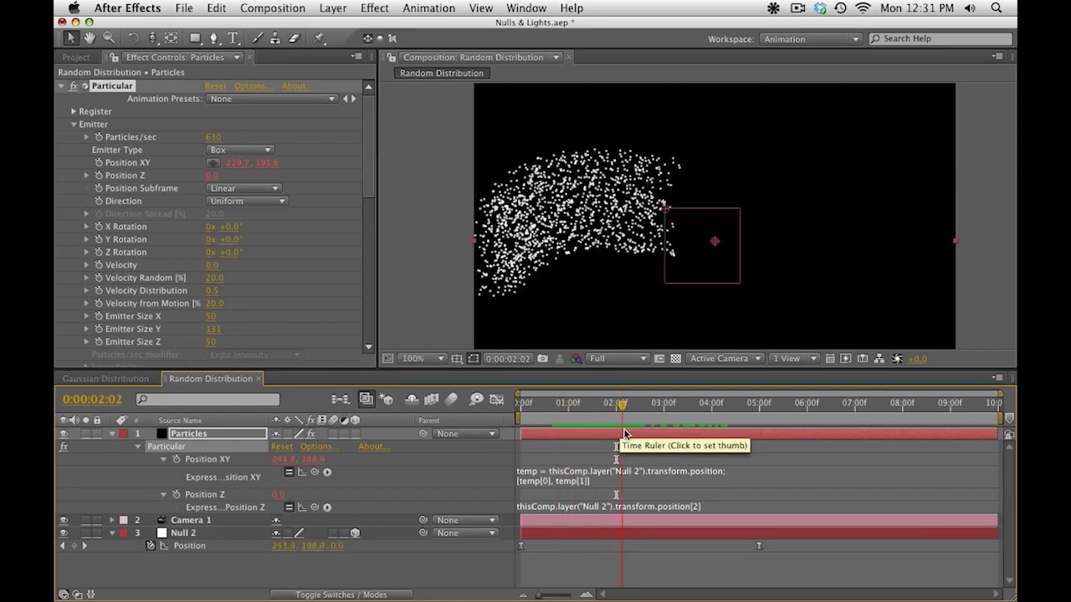
{"action": "left_click_drag", "start_coordinate": [640, 435], "coordinate": [683, 447]}
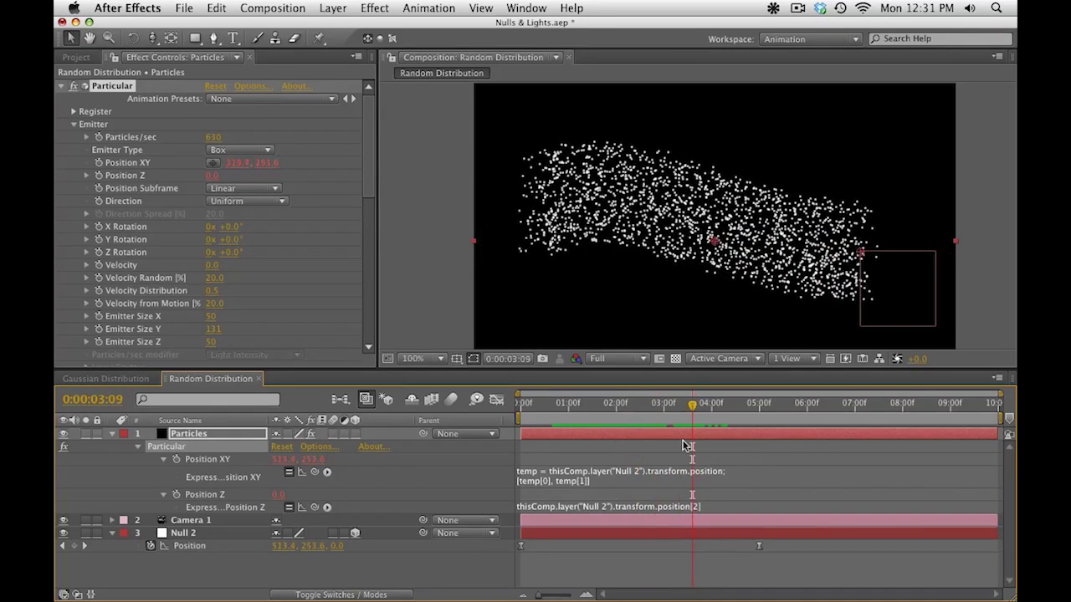